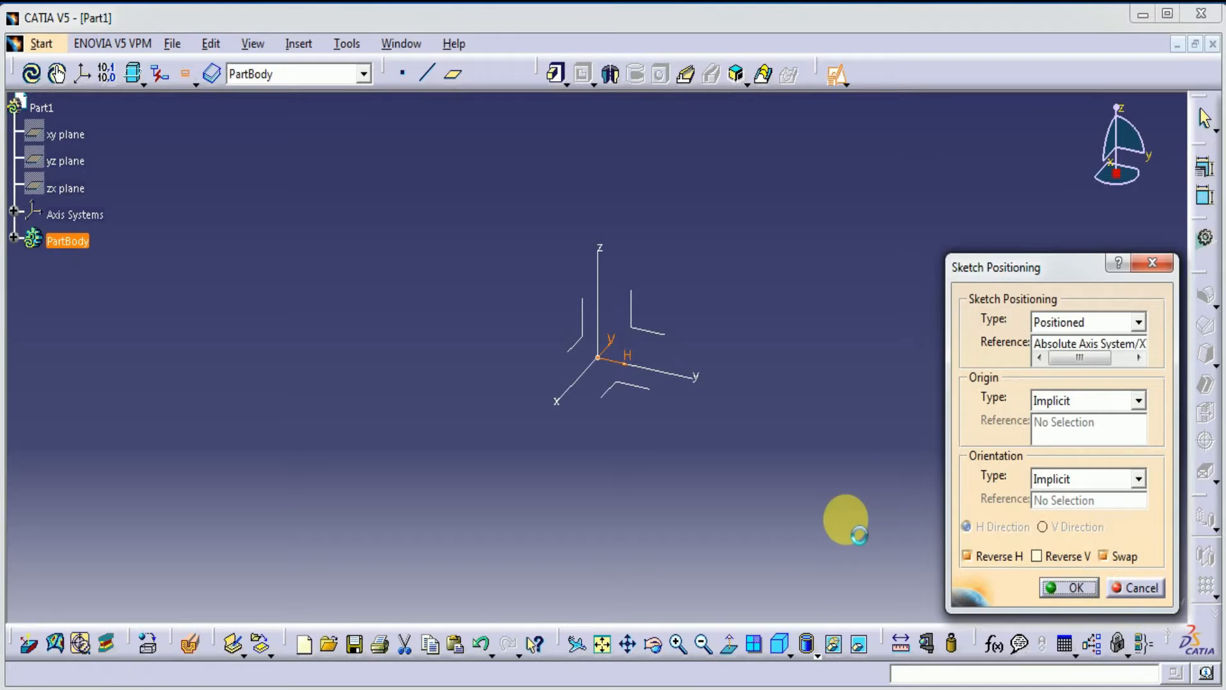
Sketch a centered rectangle around the origin on the XY plane, and exit the sketch.
click(1175, 301)
click(1190, 292)
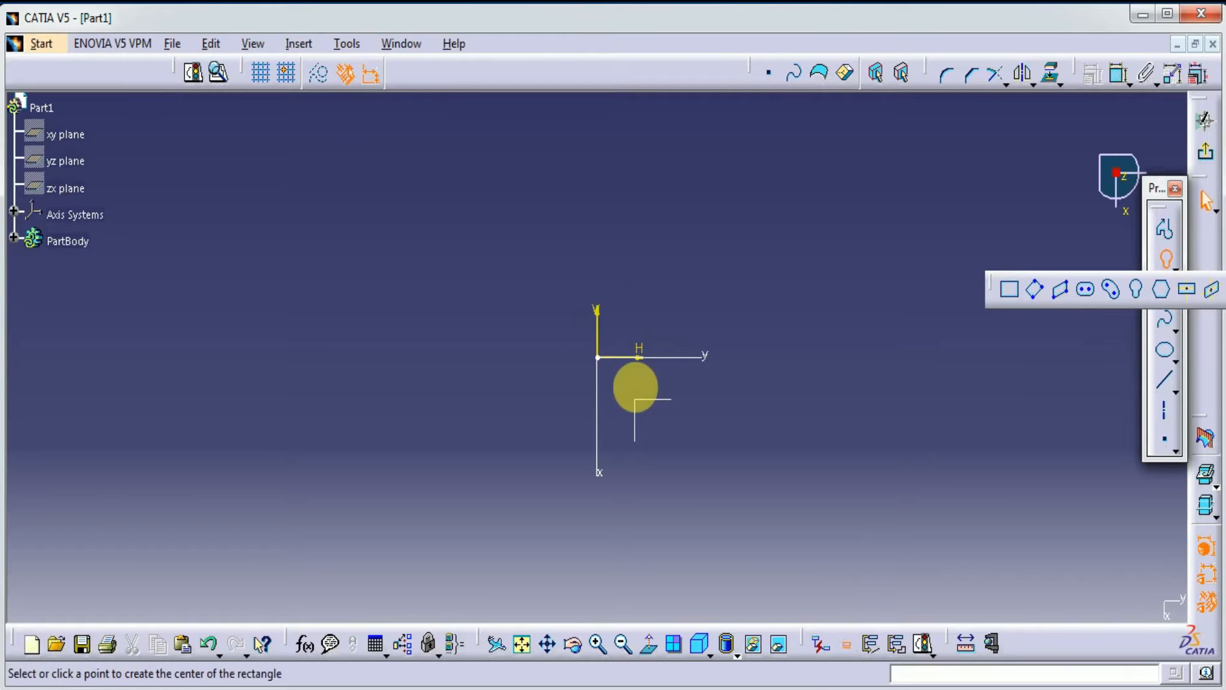
click(598, 357)
middle_drag(866, 198, 877, 339)
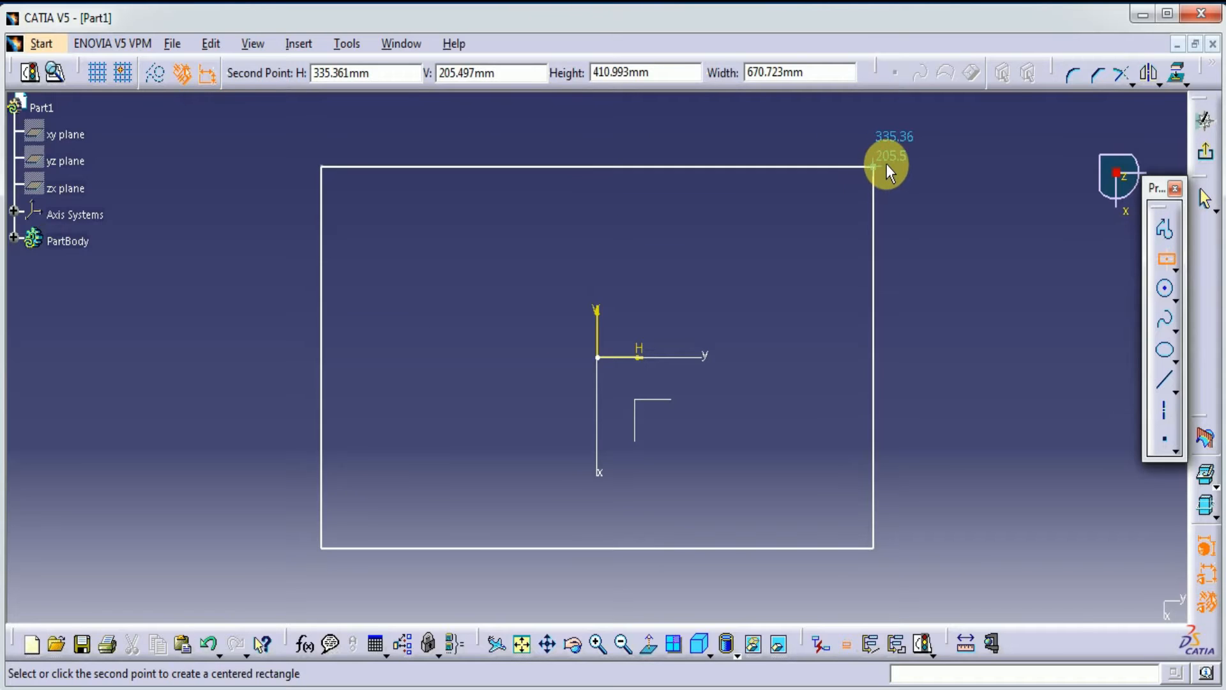
click(906, 144)
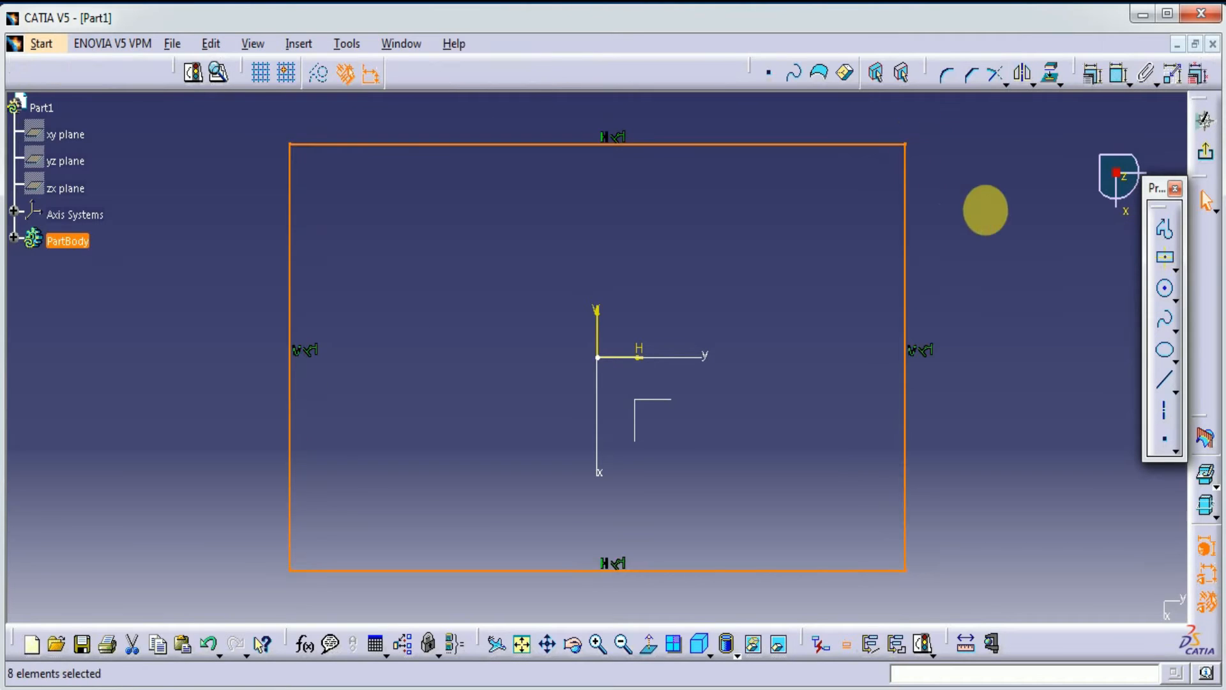
click(1209, 157)
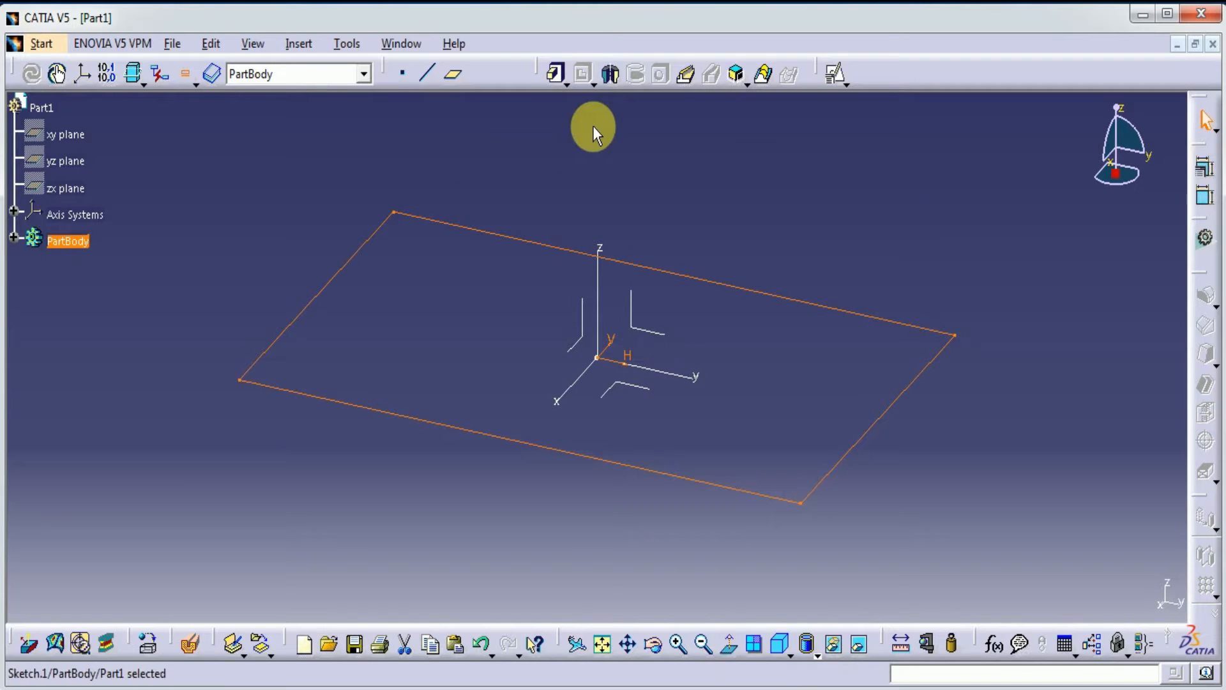
Pad the rectangle sketch 80 mm in the reversed direction, below the XY plane.
click(557, 76)
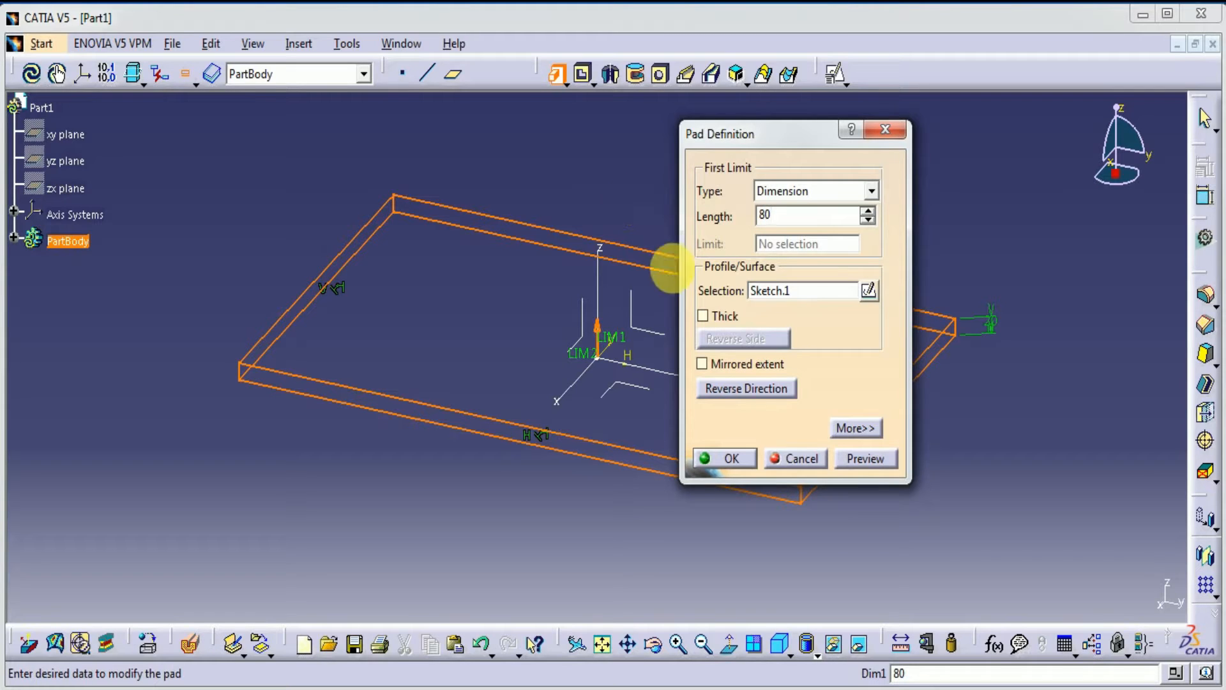
click(848, 457)
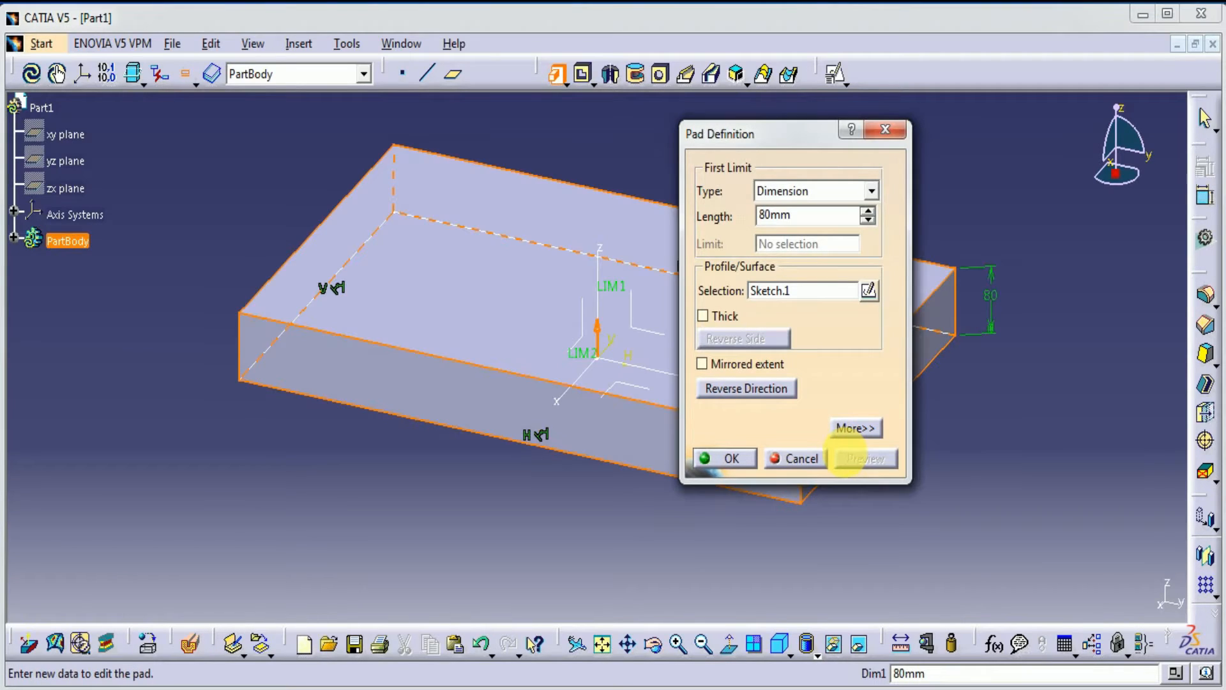
click(767, 390)
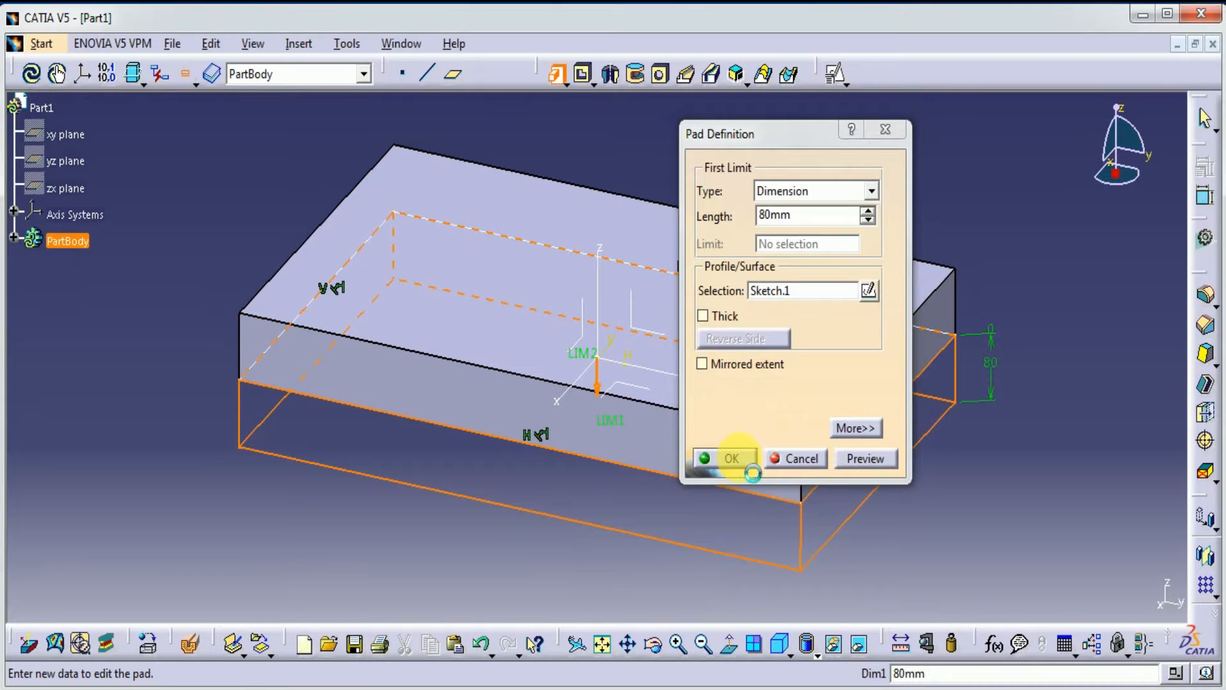
click(733, 459)
click(966, 255)
middle_drag(965, 249, 922, 245)
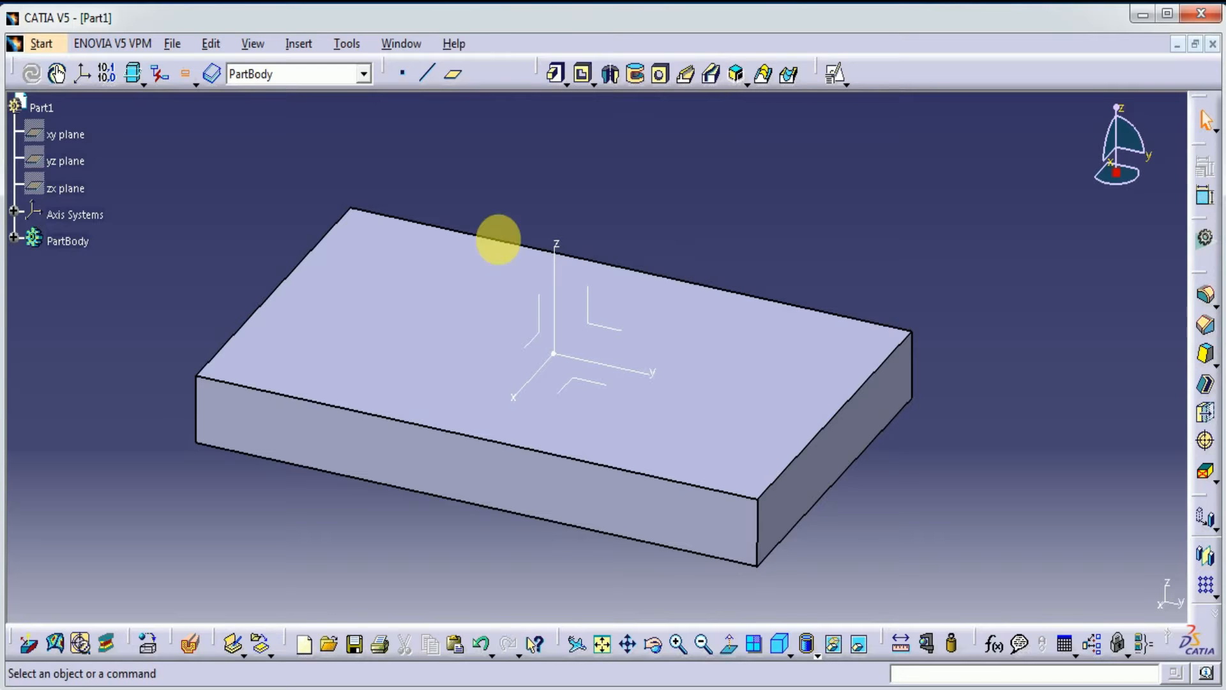
click(711, 79)
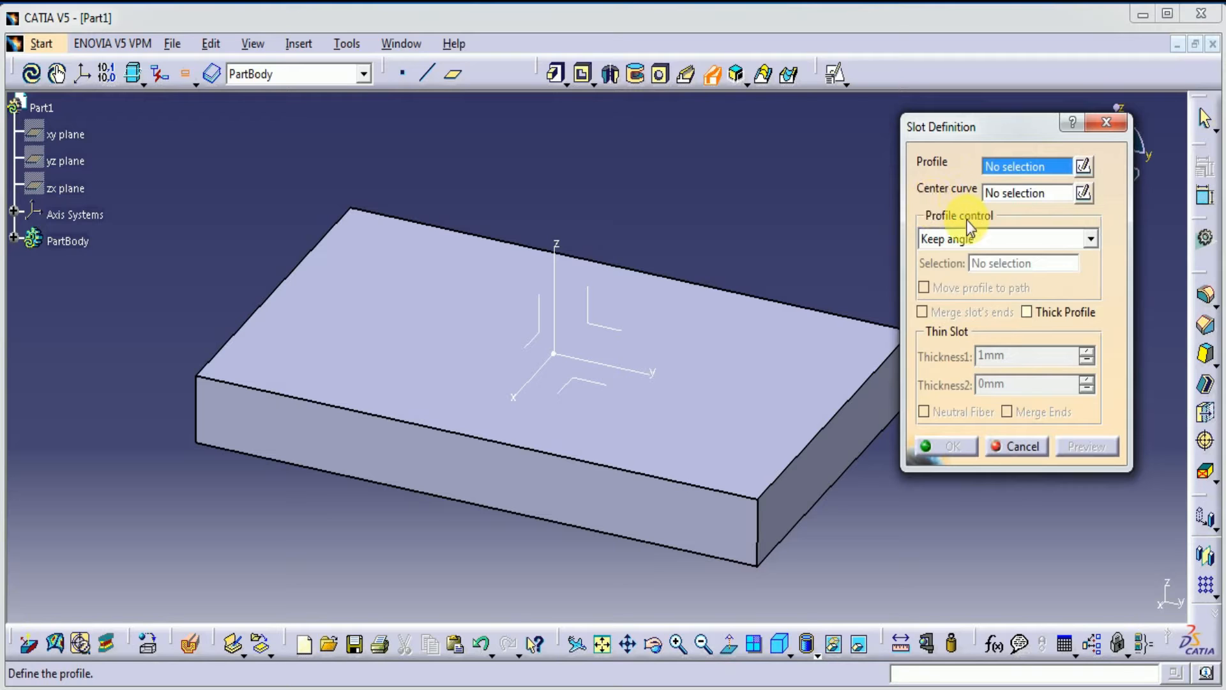
click(1000, 240)
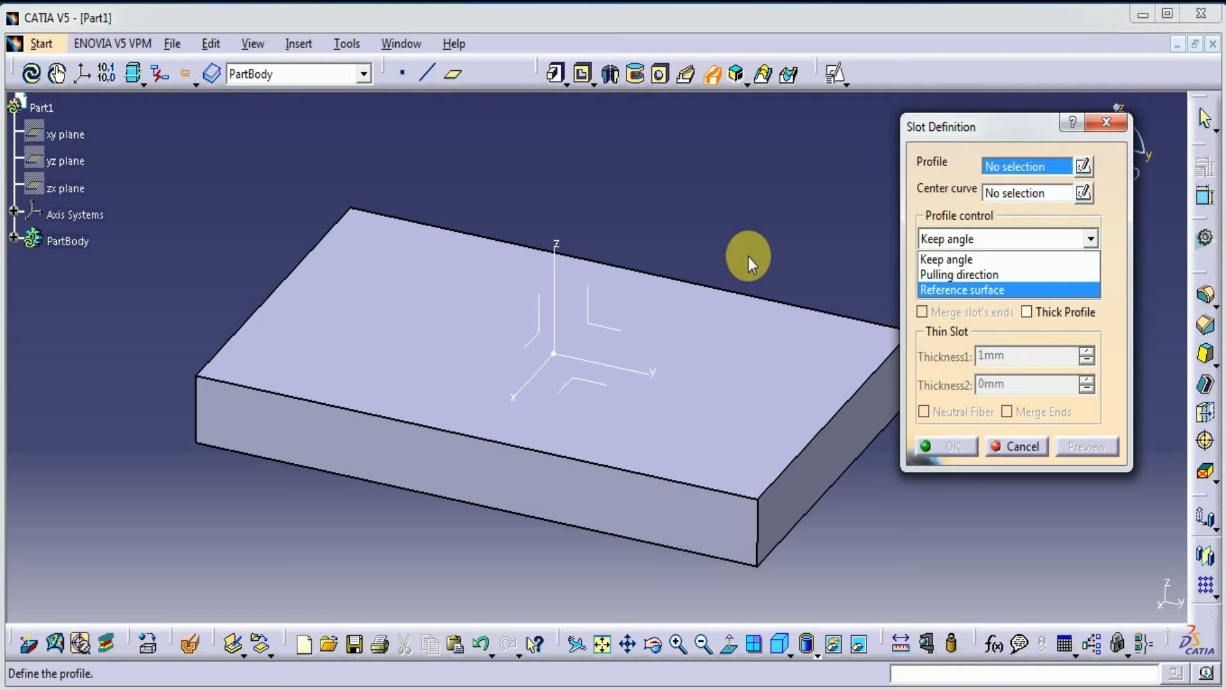
click(1101, 122)
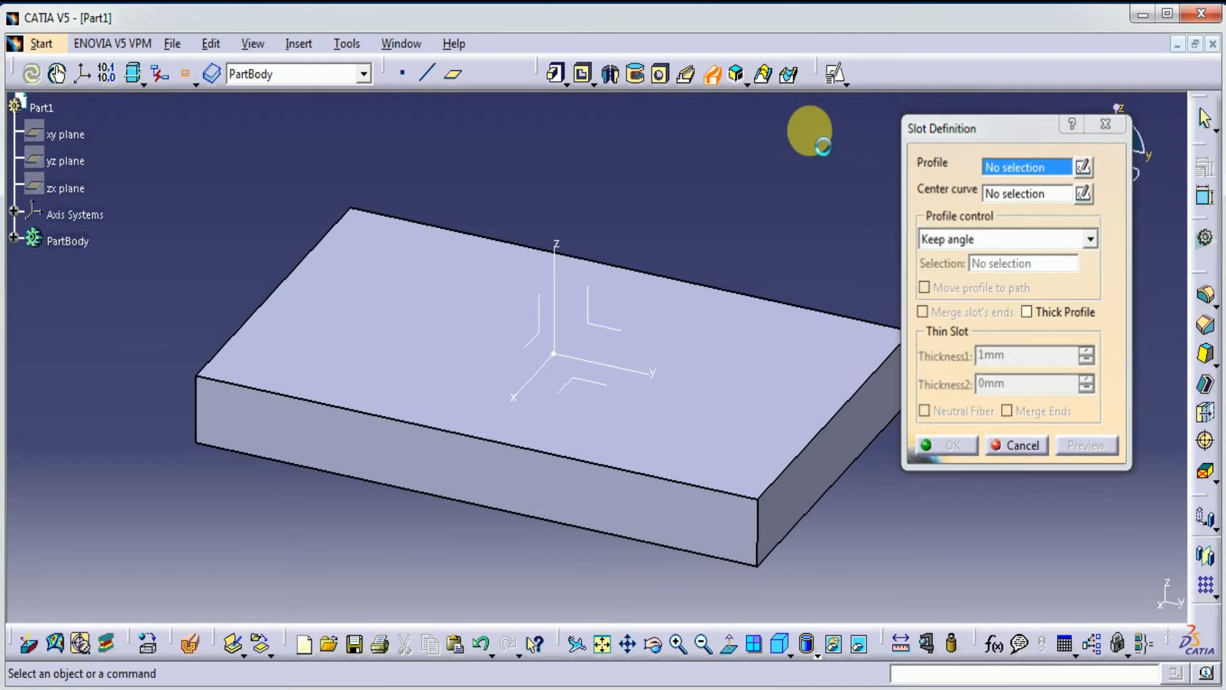
Sketch a seven-point S-shaped spline on the block's top face, running from the front edge to the right edge, and exit the sketch.
click(576, 377)
click(1070, 588)
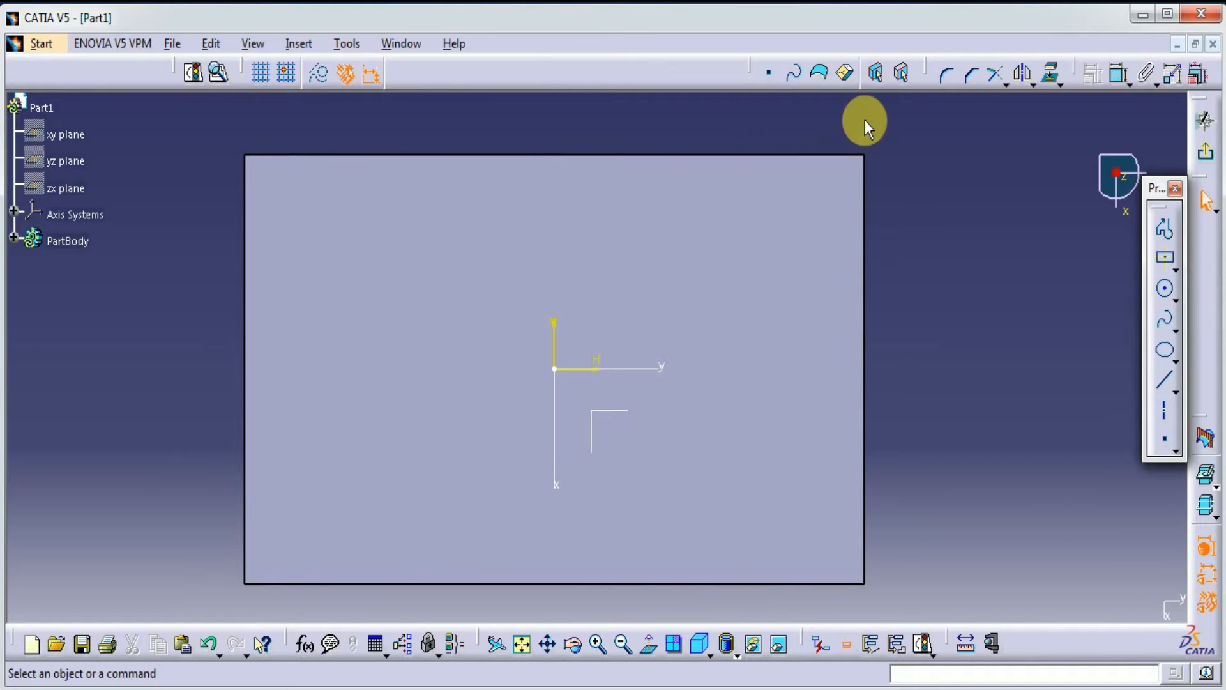
click(1165, 318)
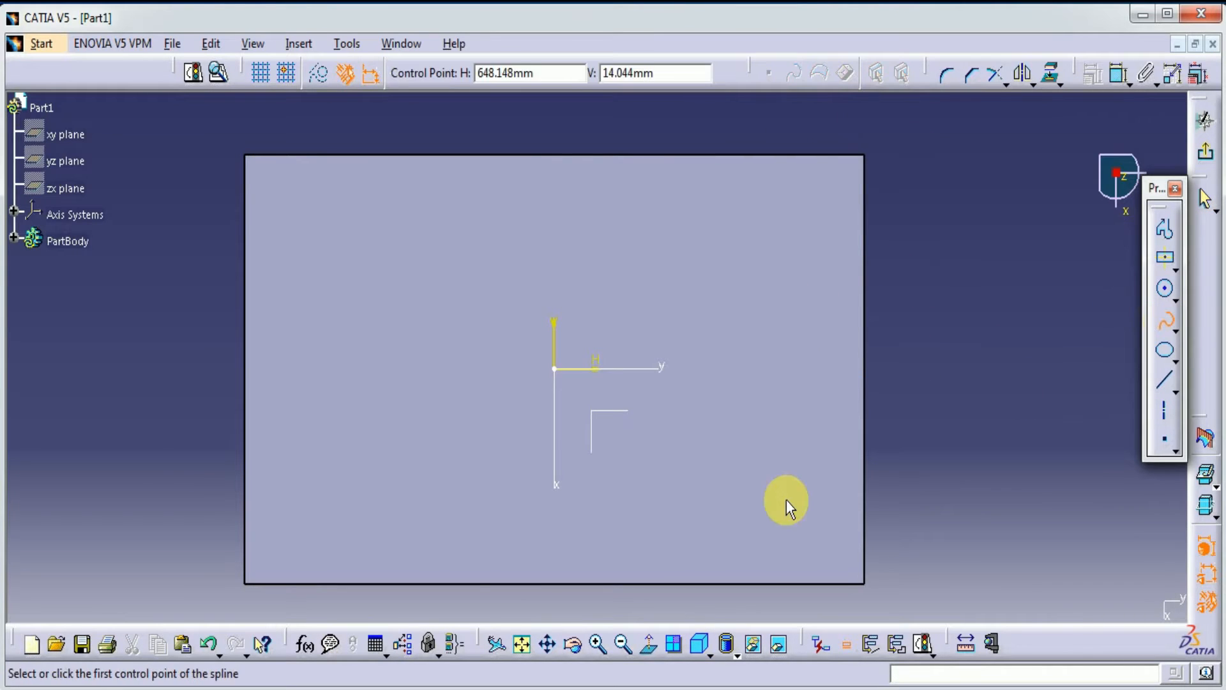
click(447, 582)
click(473, 475)
click(538, 401)
click(637, 327)
click(712, 247)
click(797, 228)
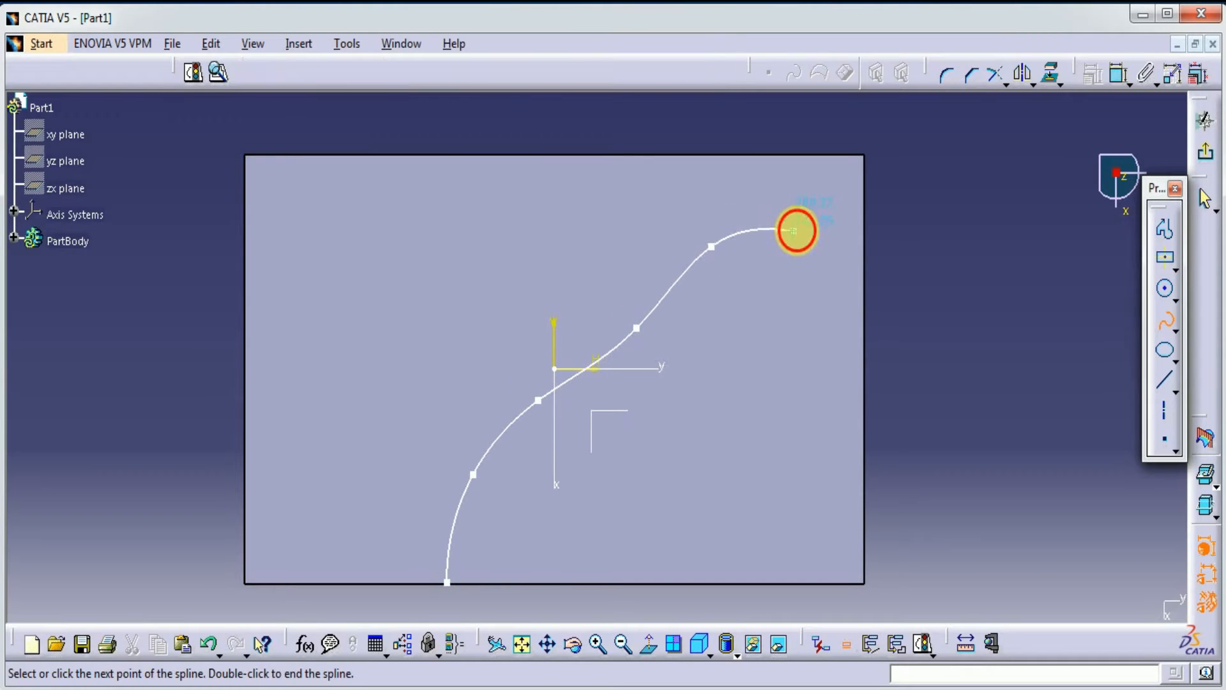
double_click(863, 191)
click(1205, 152)
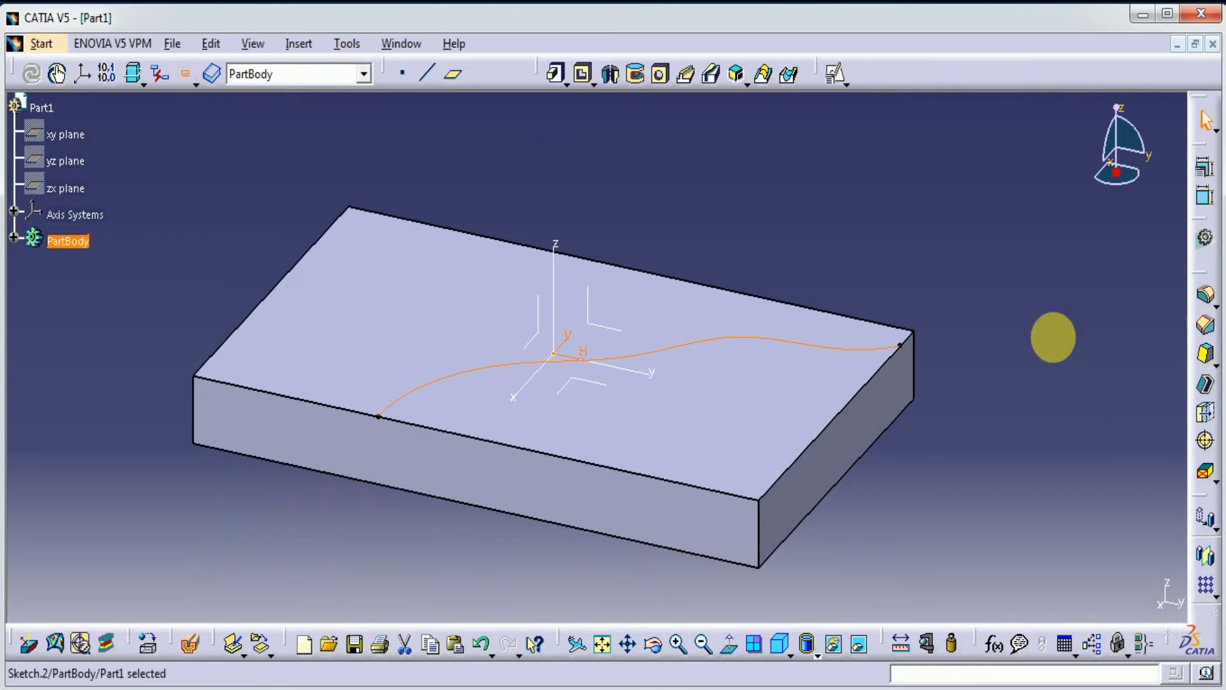
Sketch a small hexagon on the block's front face, around the spline's start point, and exit the sketch.
click(588, 283)
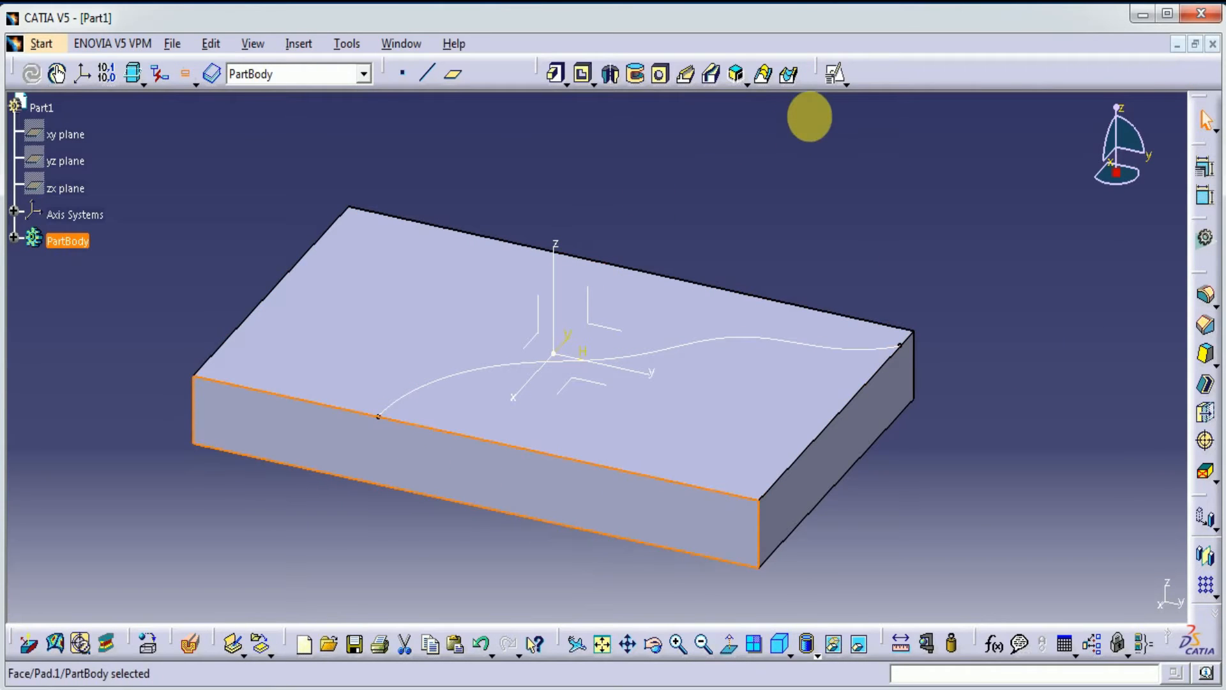
click(835, 74)
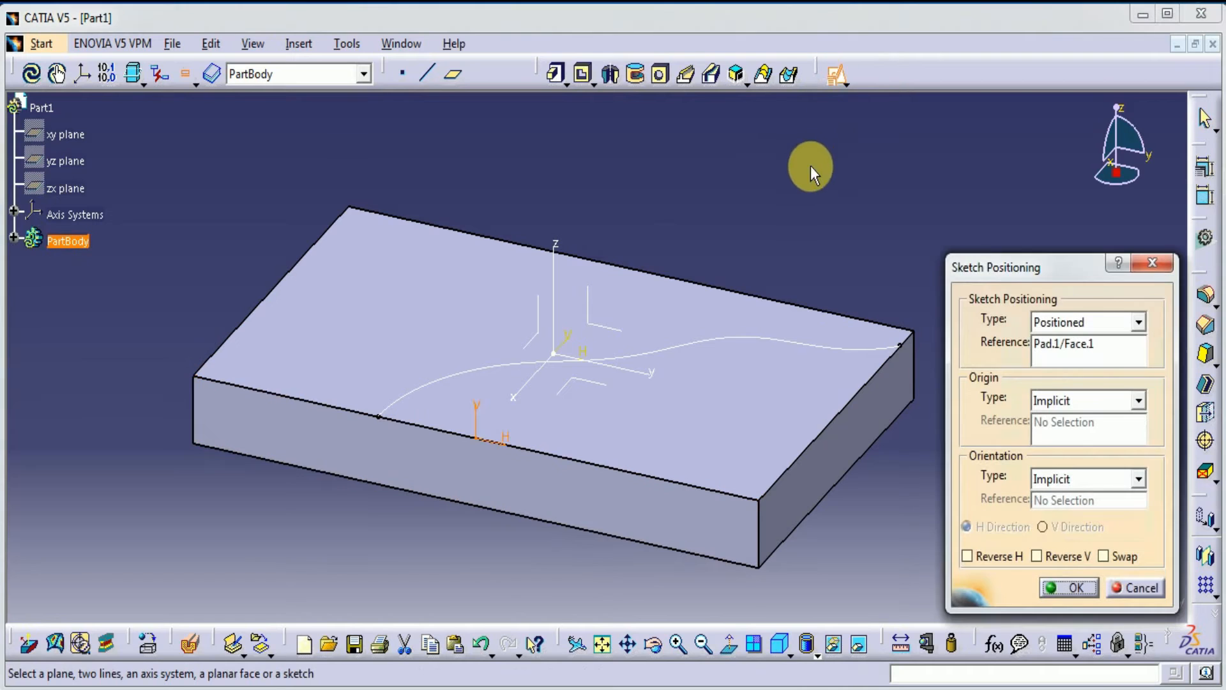
click(1076, 592)
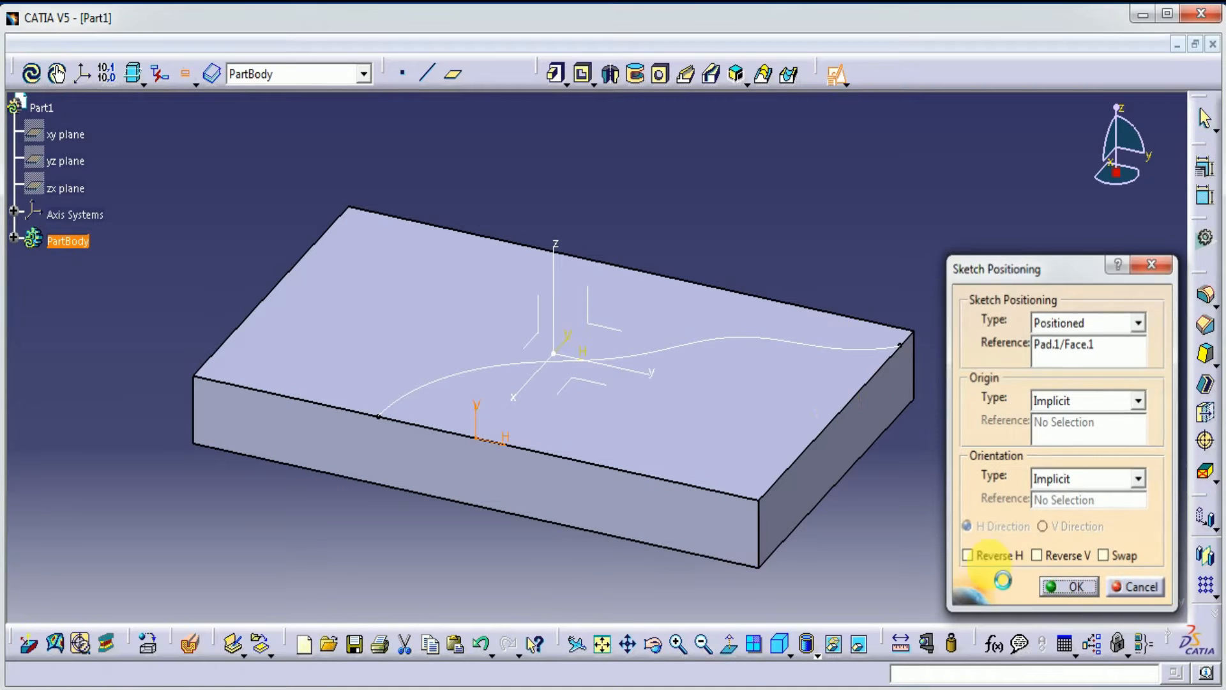
mouse_move(512, 426)
middle_down()
mouse_move(917, 274)
mouse_move(856, 339)
middle_up()
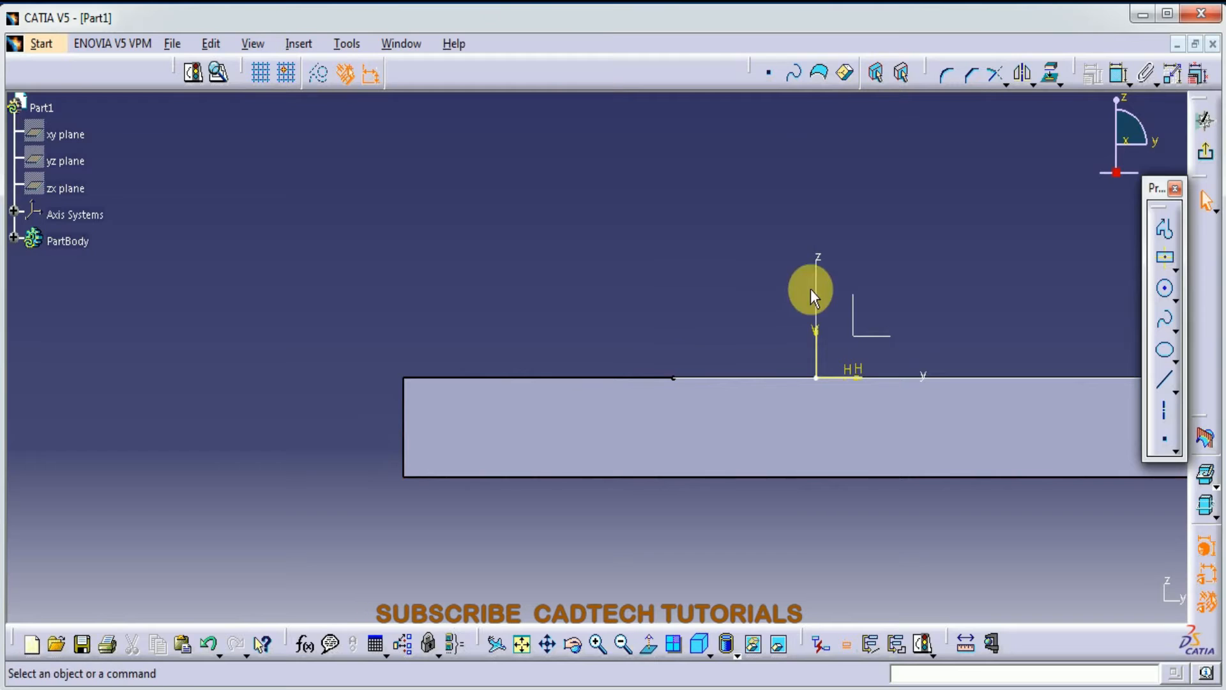
click(1176, 299)
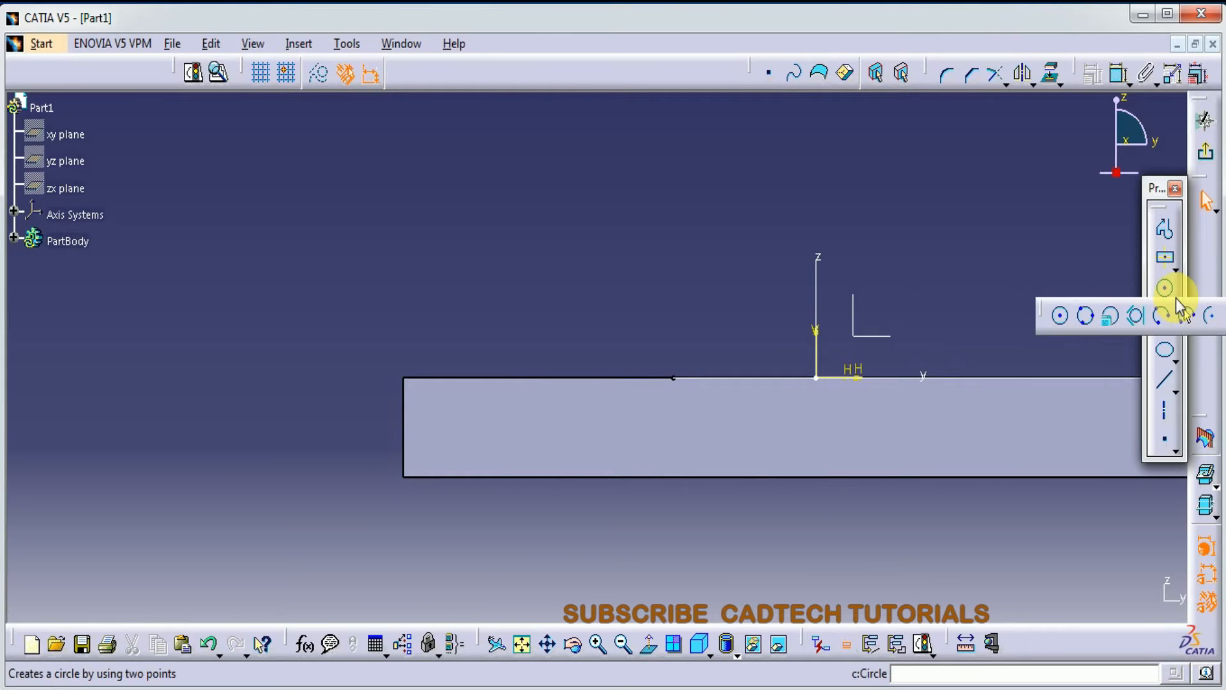
click(1177, 272)
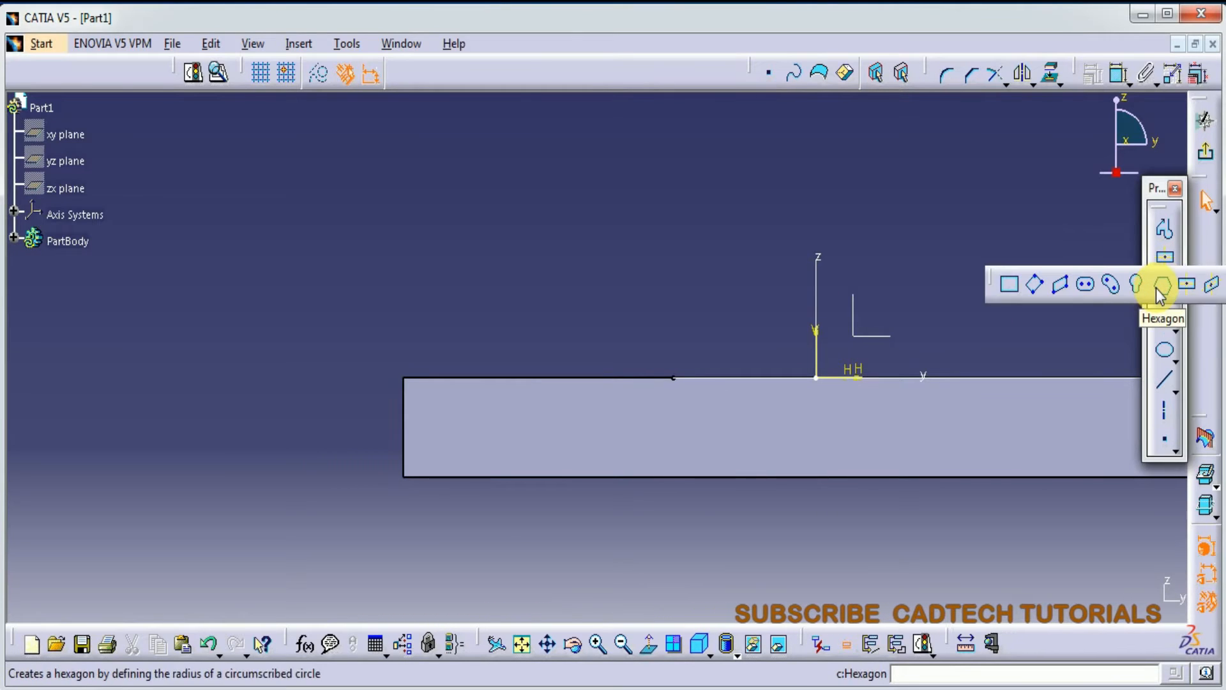
click(1159, 284)
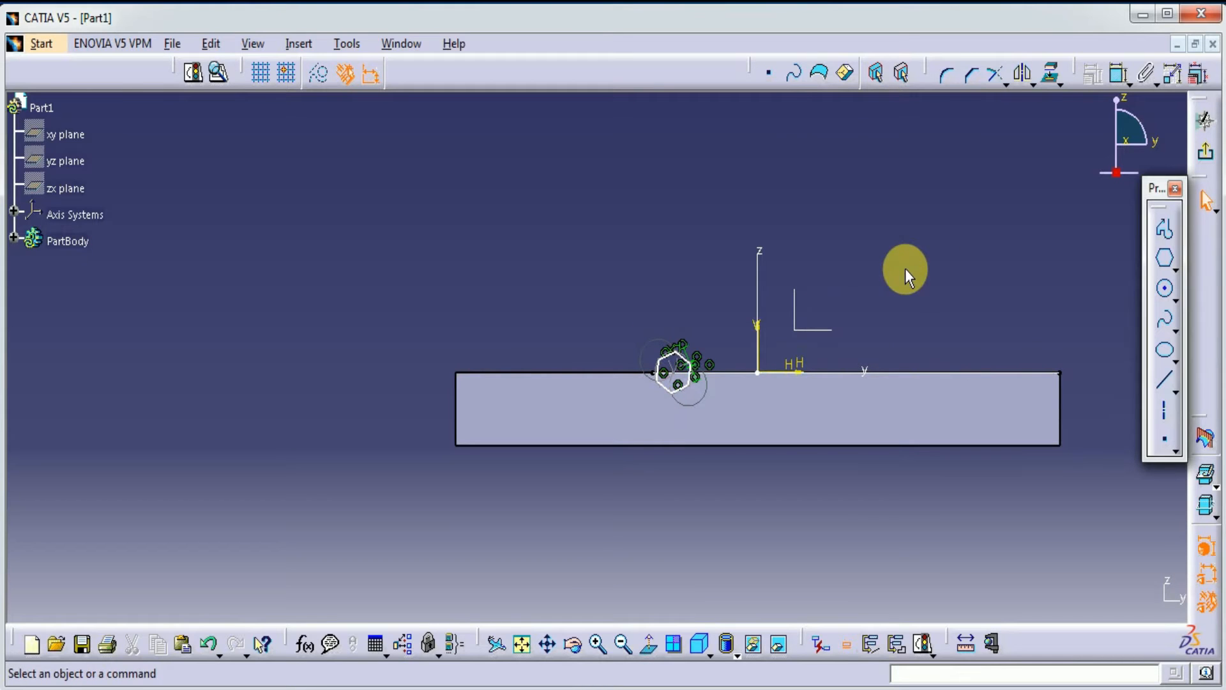
click(1205, 152)
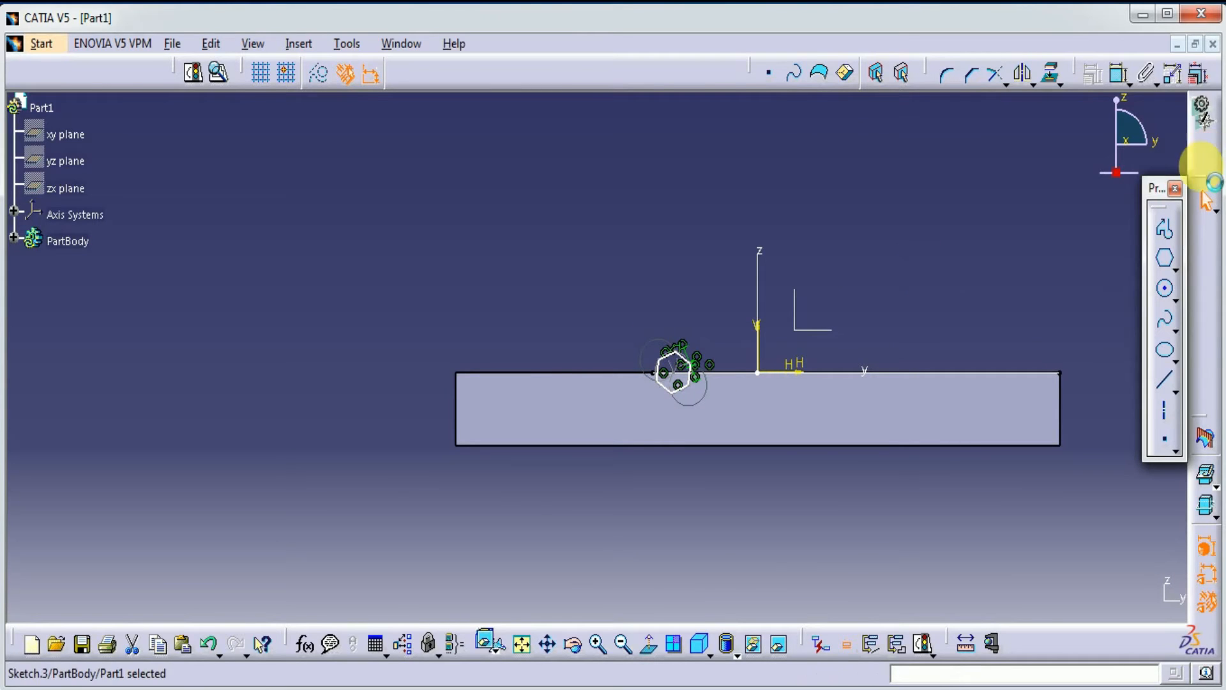
Cut a slot through the block with the hexagon sketch as profile and the spline as center curve, using Keep angle control.
click(713, 77)
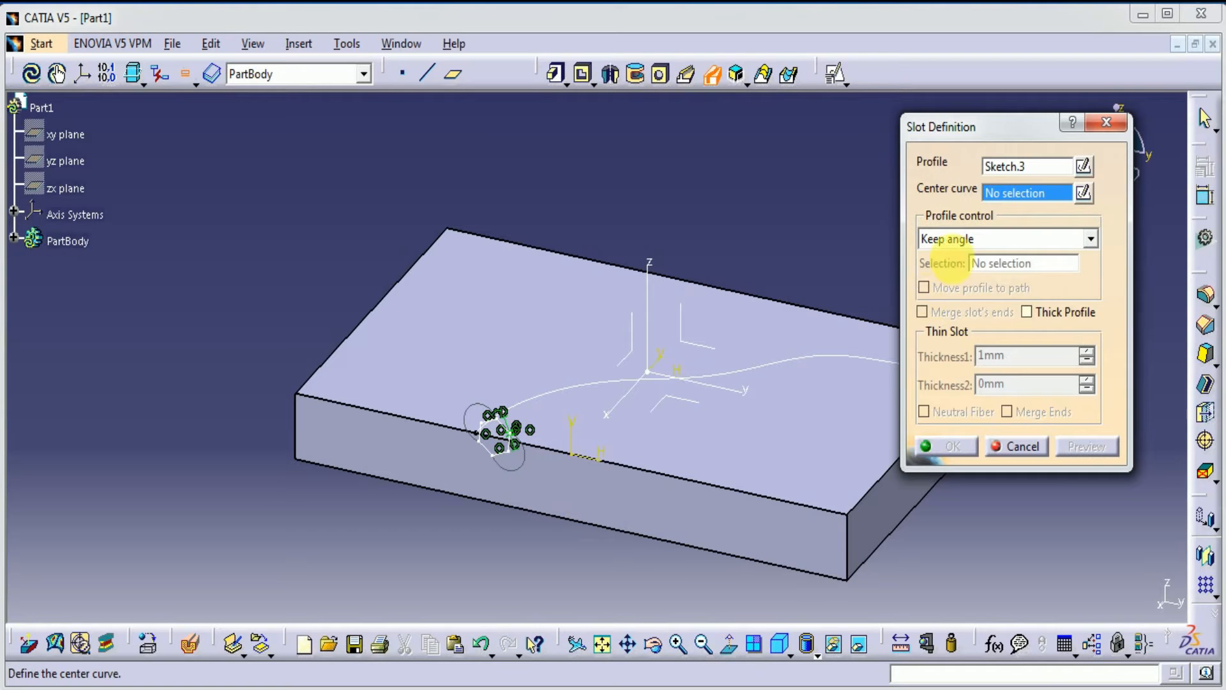
click(571, 396)
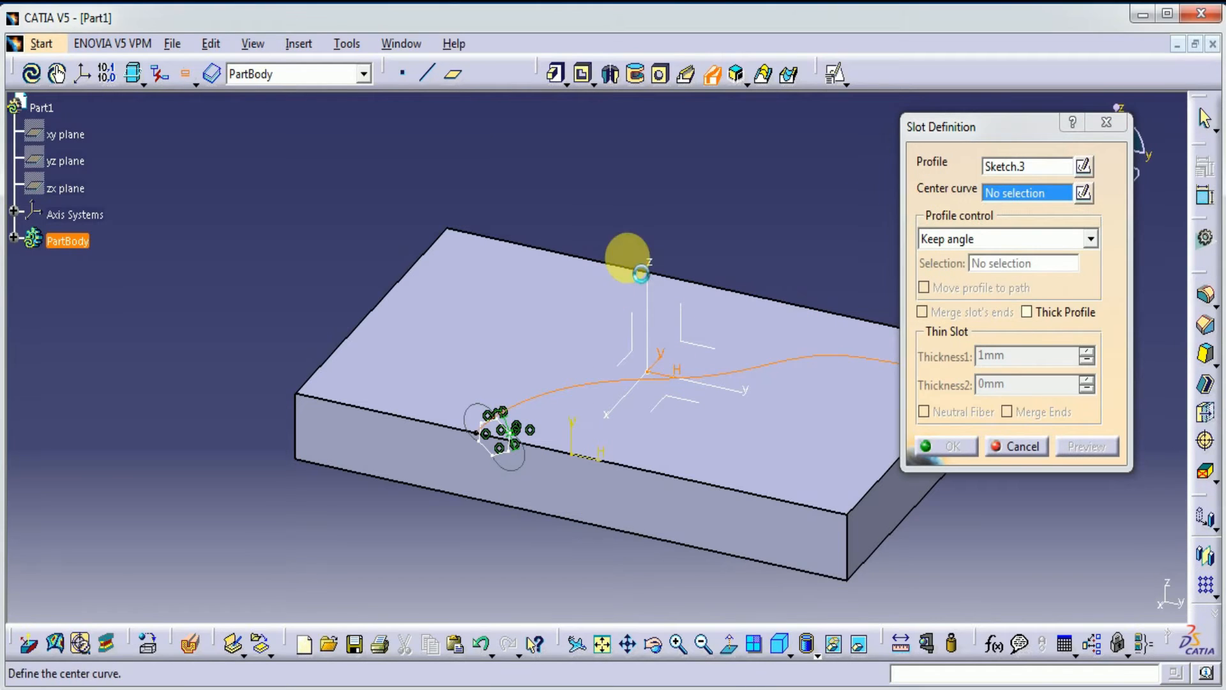
mouse_move(767, 211)
middle_down()
mouse_move(745, 323)
mouse_move(799, 470)
mouse_move(808, 458)
mouse_move(684, 416)
mouse_move(681, 440)
mouse_move(648, 457)
middle_up()
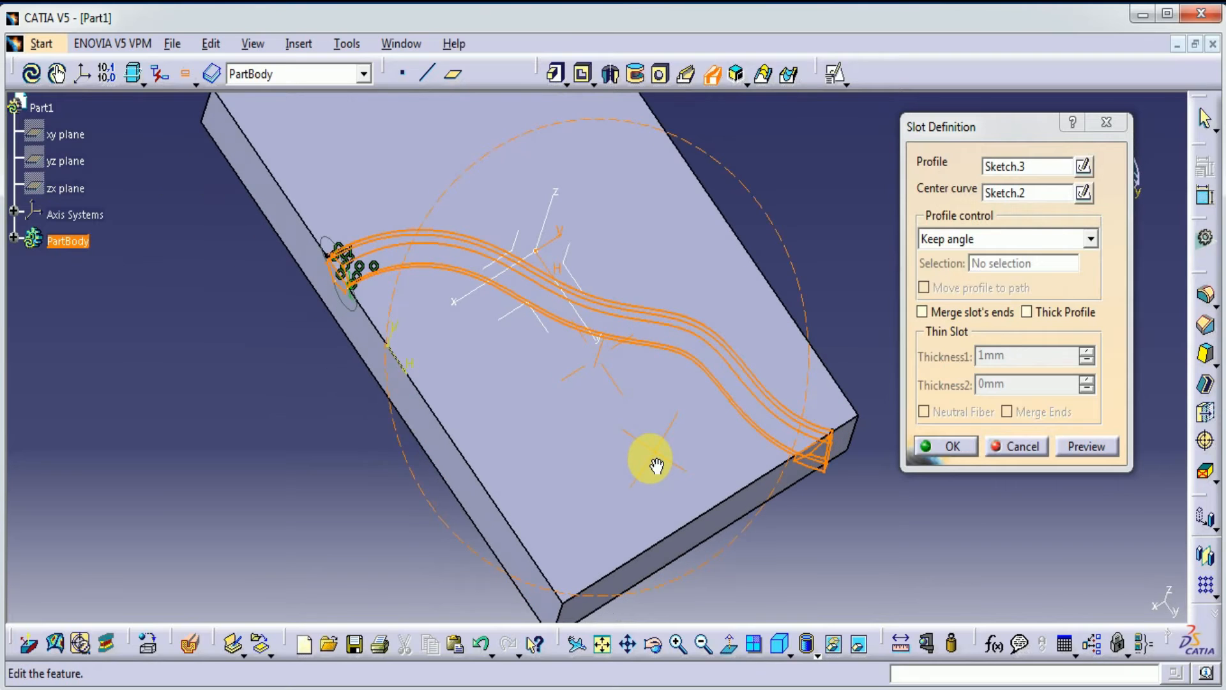
click(957, 319)
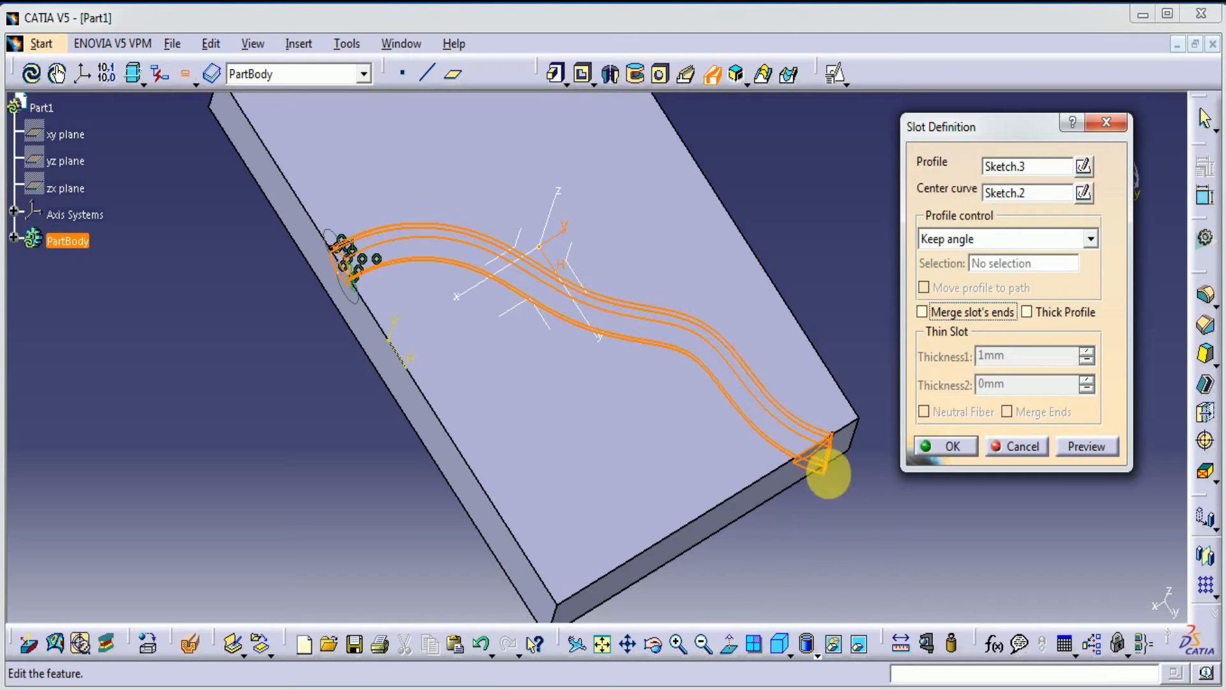
click(1078, 449)
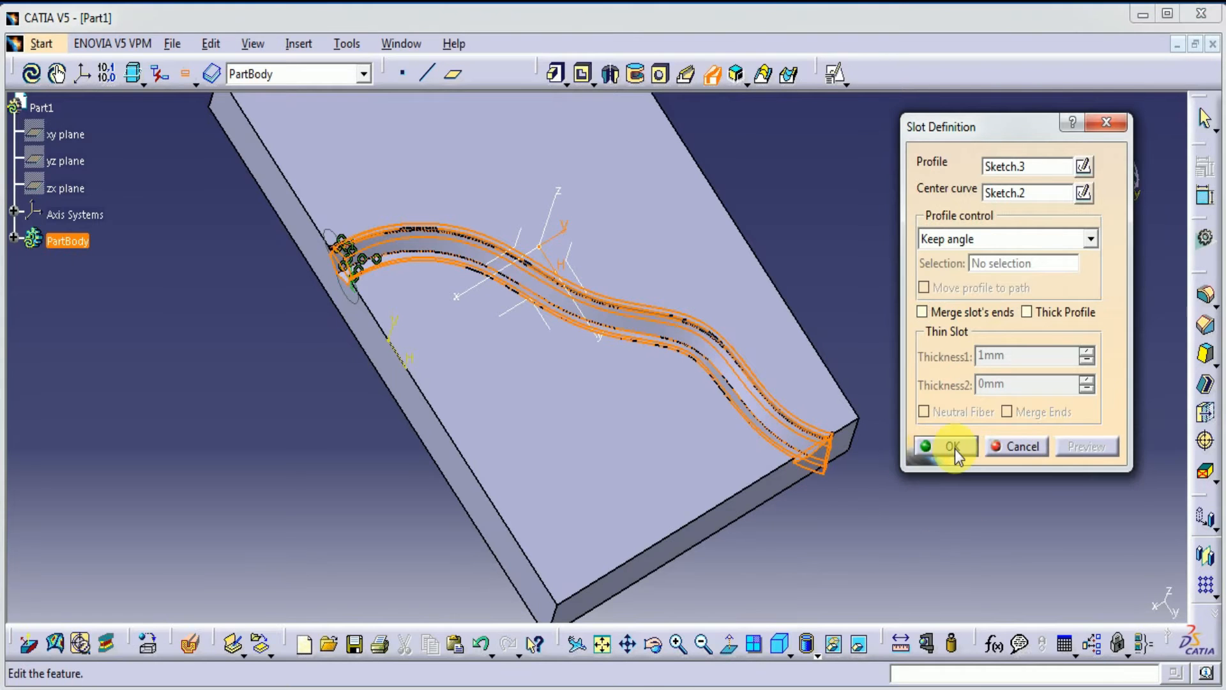
click(445, 531)
middle_drag(406, 526, 545, 500)
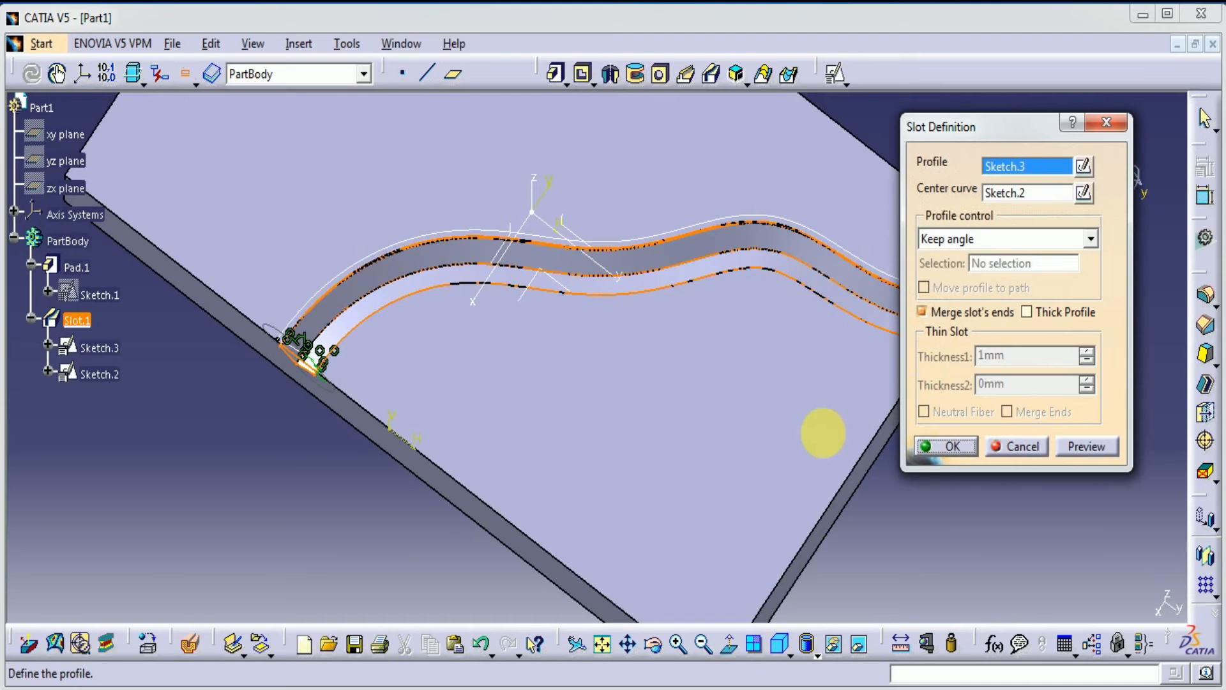
Try a thick profile on the slot with Thickness1 of 4 mm, and revert to the plain profile.
middle_drag(755, 432, 687, 447)
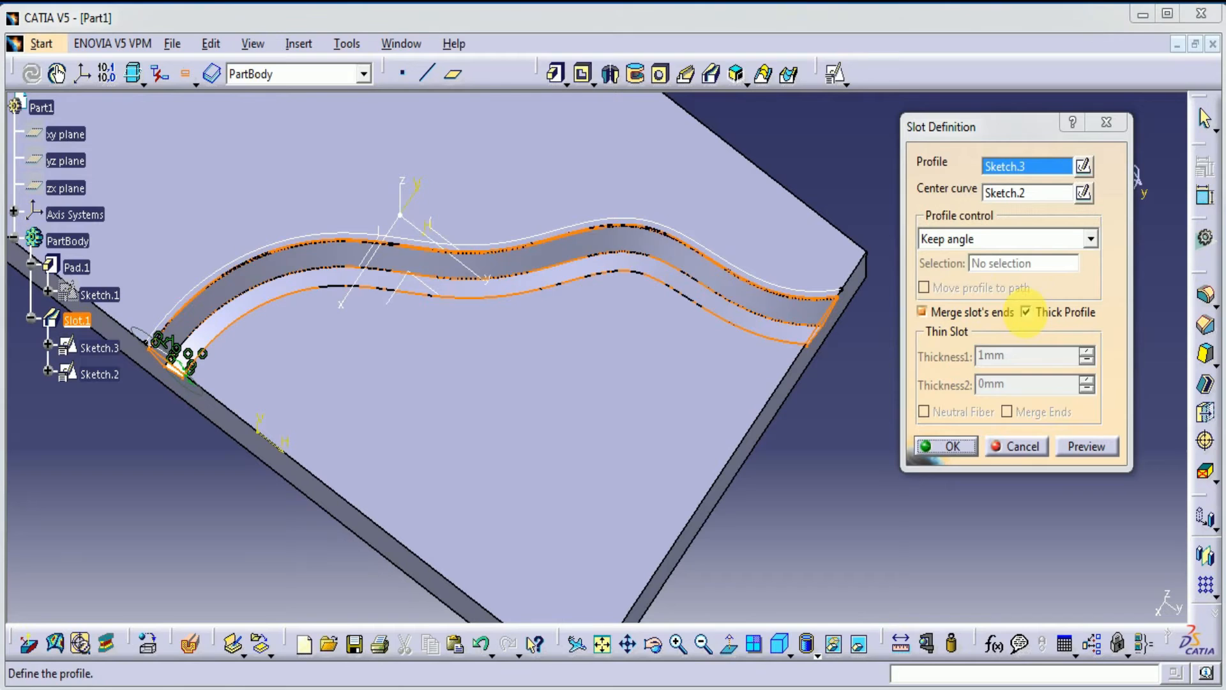
click(1026, 312)
click(1020, 362)
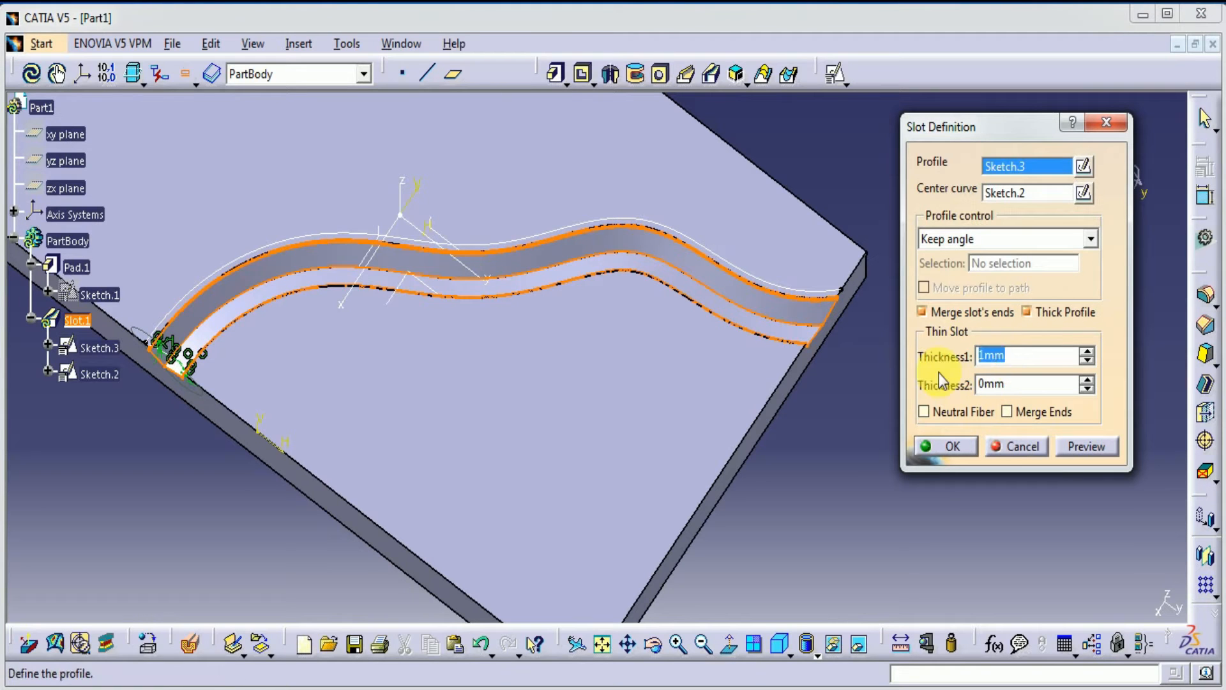
click(1088, 446)
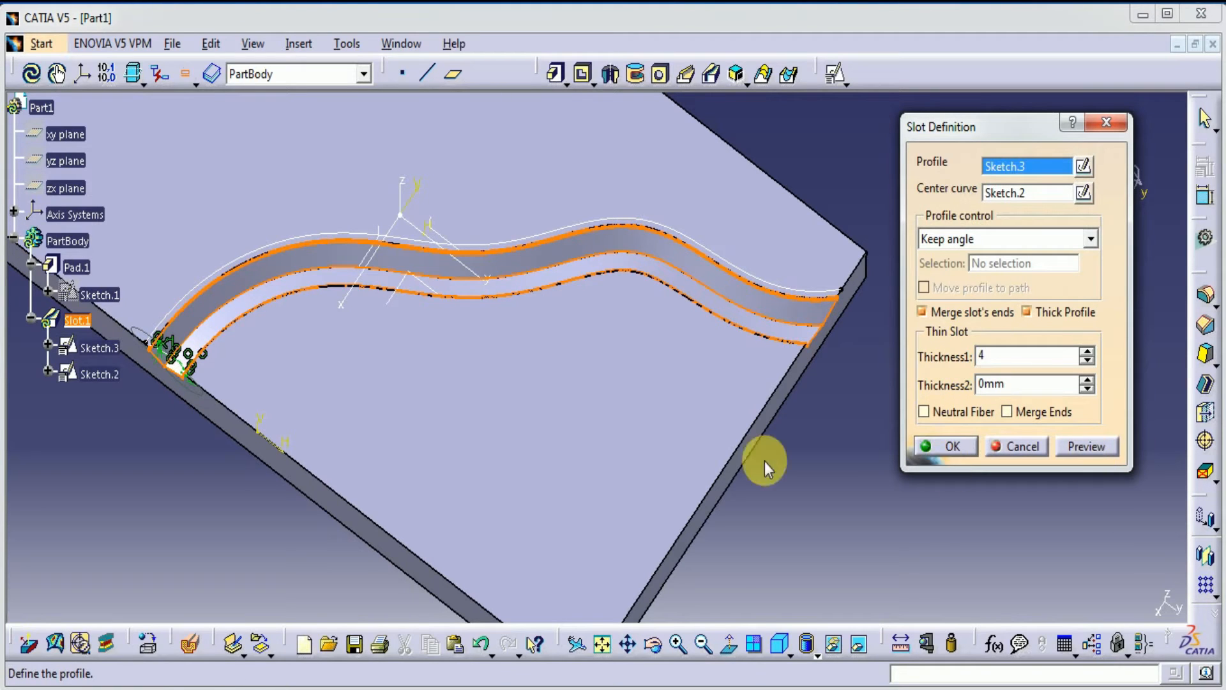
middle_drag(490, 461, 394, 383)
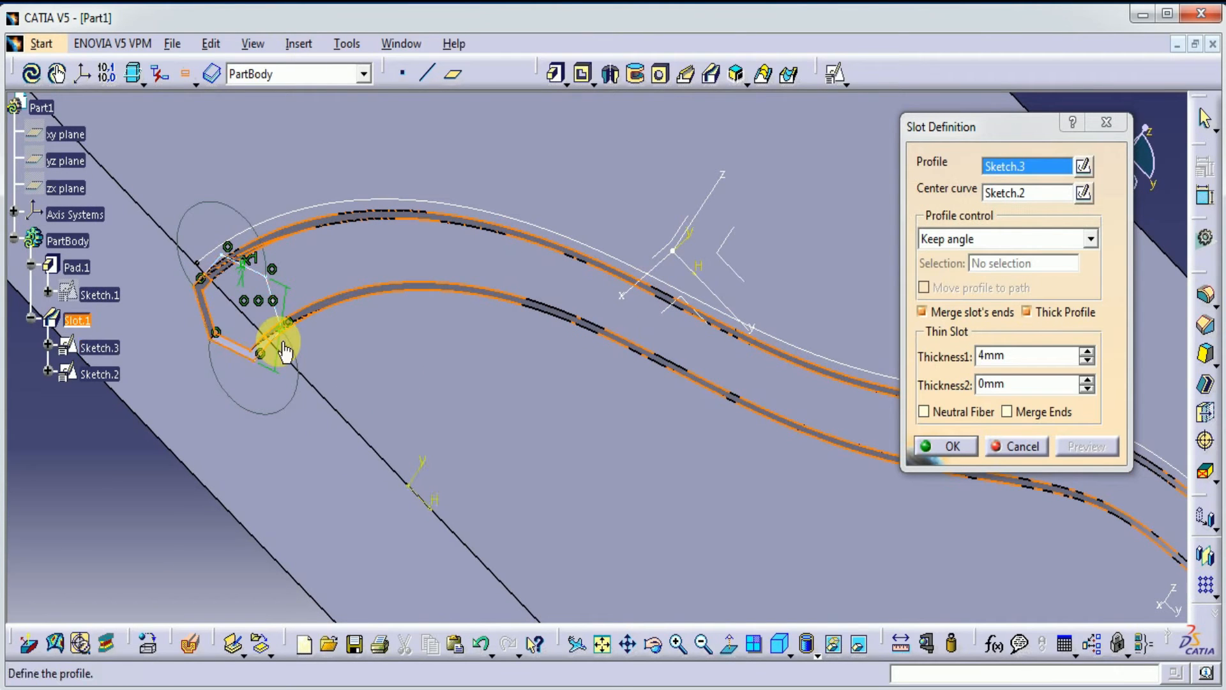
click(1099, 452)
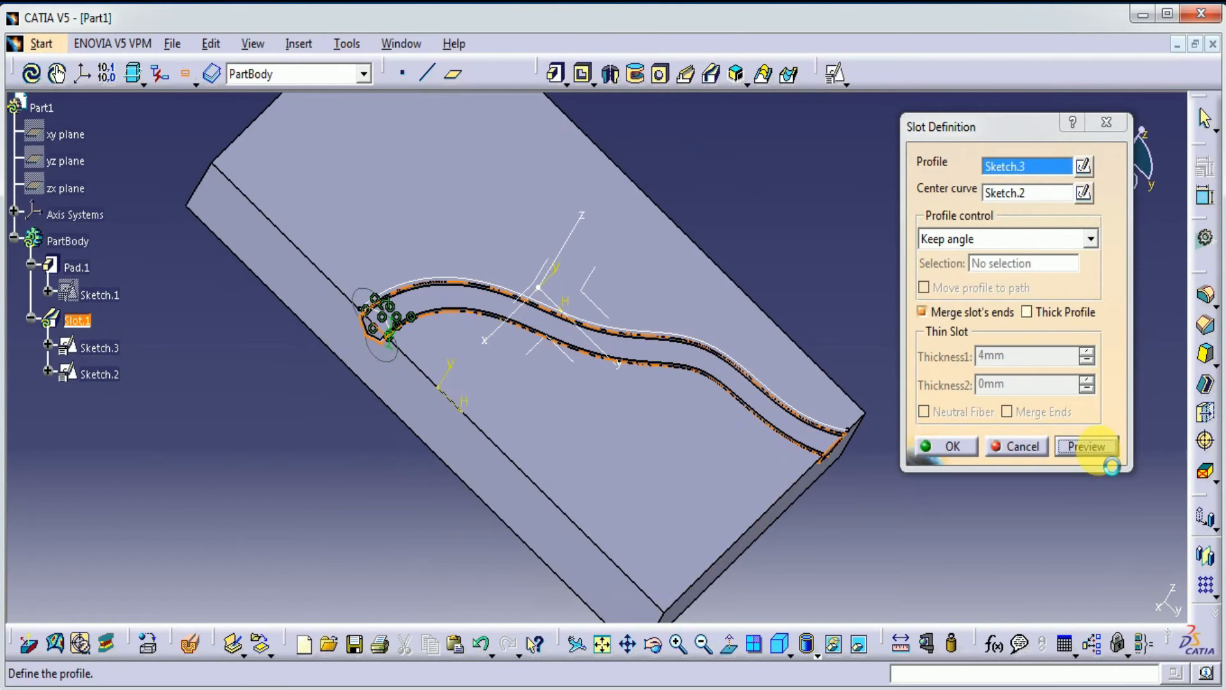
middle_drag(718, 480, 838, 515)
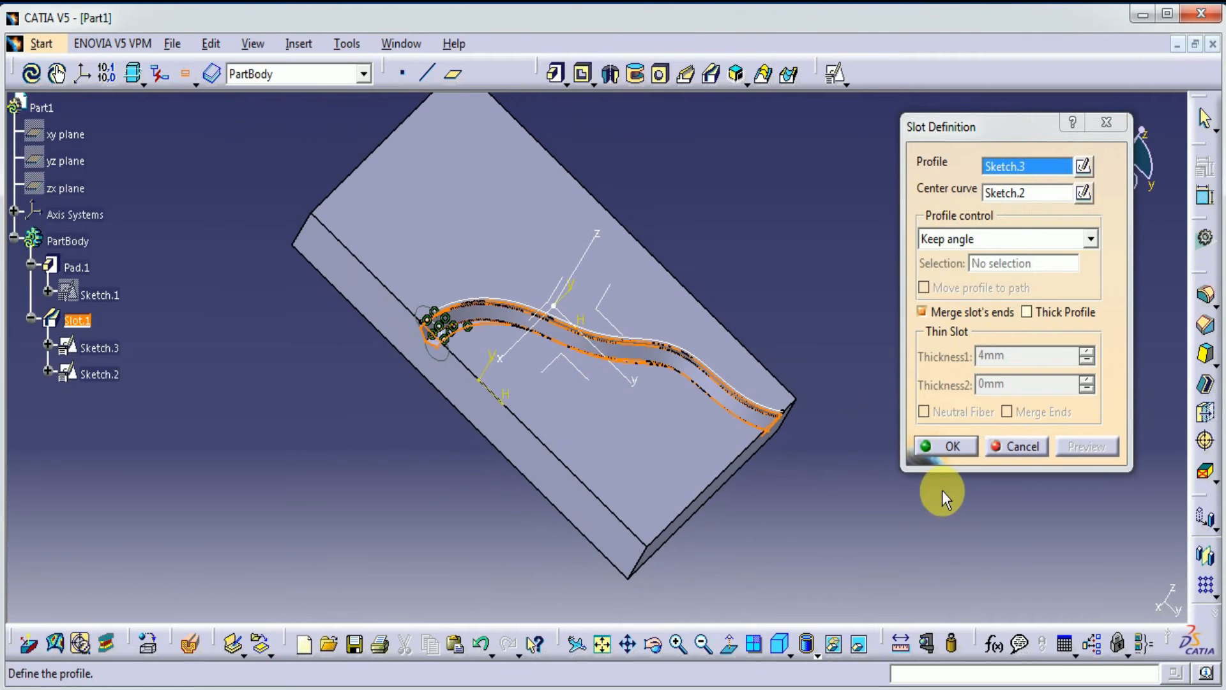
Accept the hexagonal slot and open a positioned sketch on the block's side face where the slot exits.
click(953, 446)
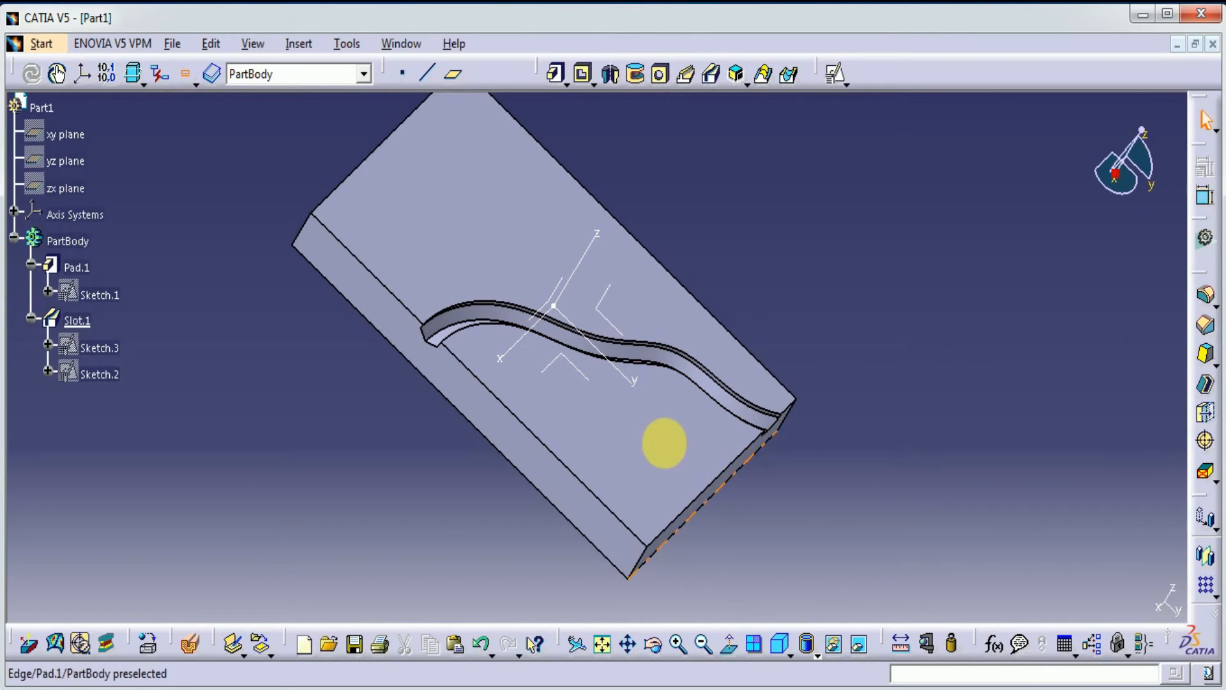
middle_drag(625, 447, 584, 486)
click(575, 474)
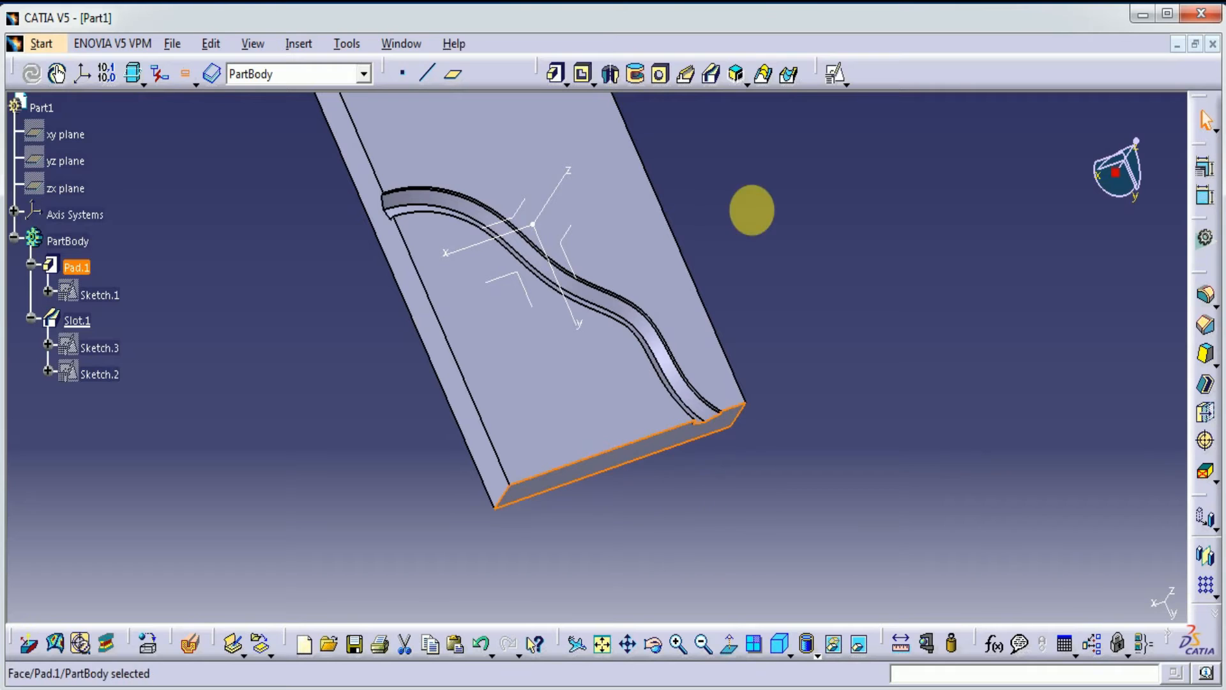
click(835, 74)
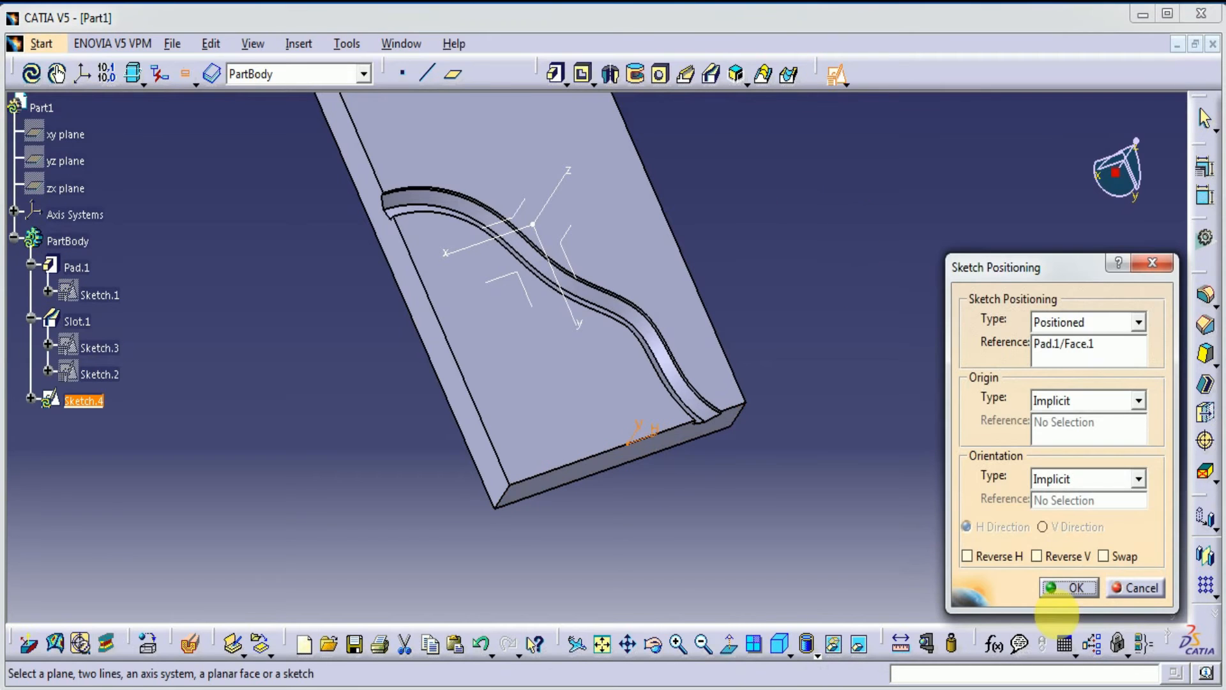
click(1073, 588)
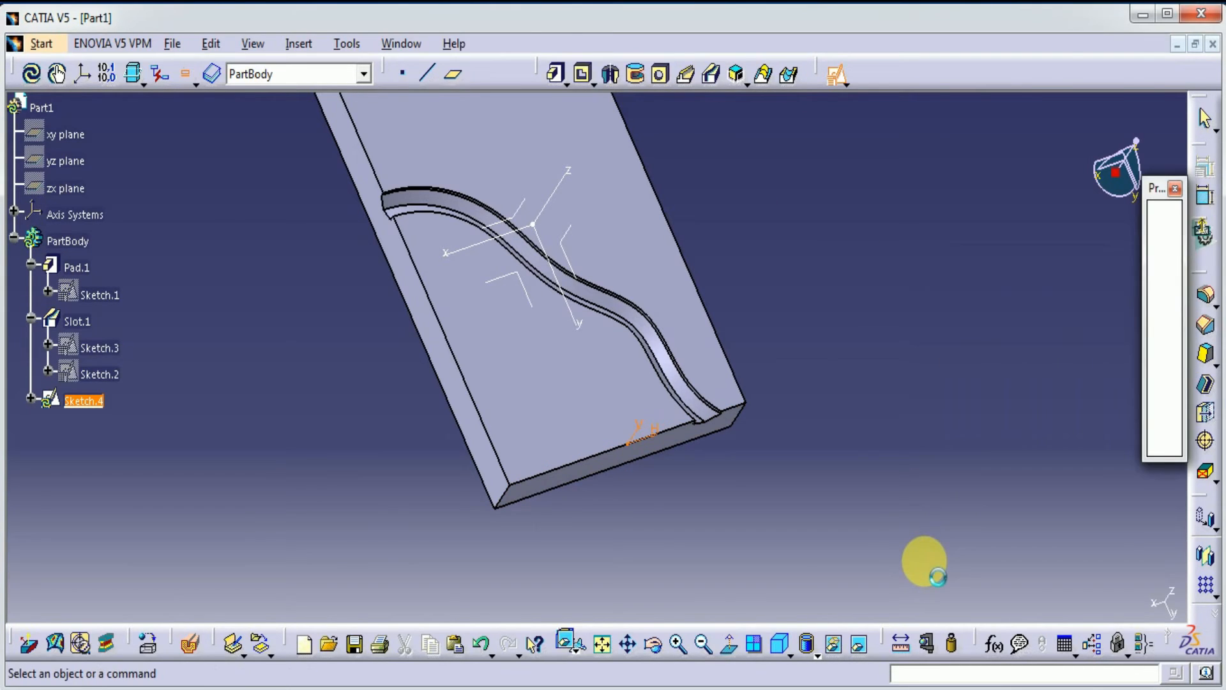
Sketch a horizontal elongated hole of about 11 mm radius beside the slot's opening, overlapping the block's top edge, and exit the sketch.
click(1177, 274)
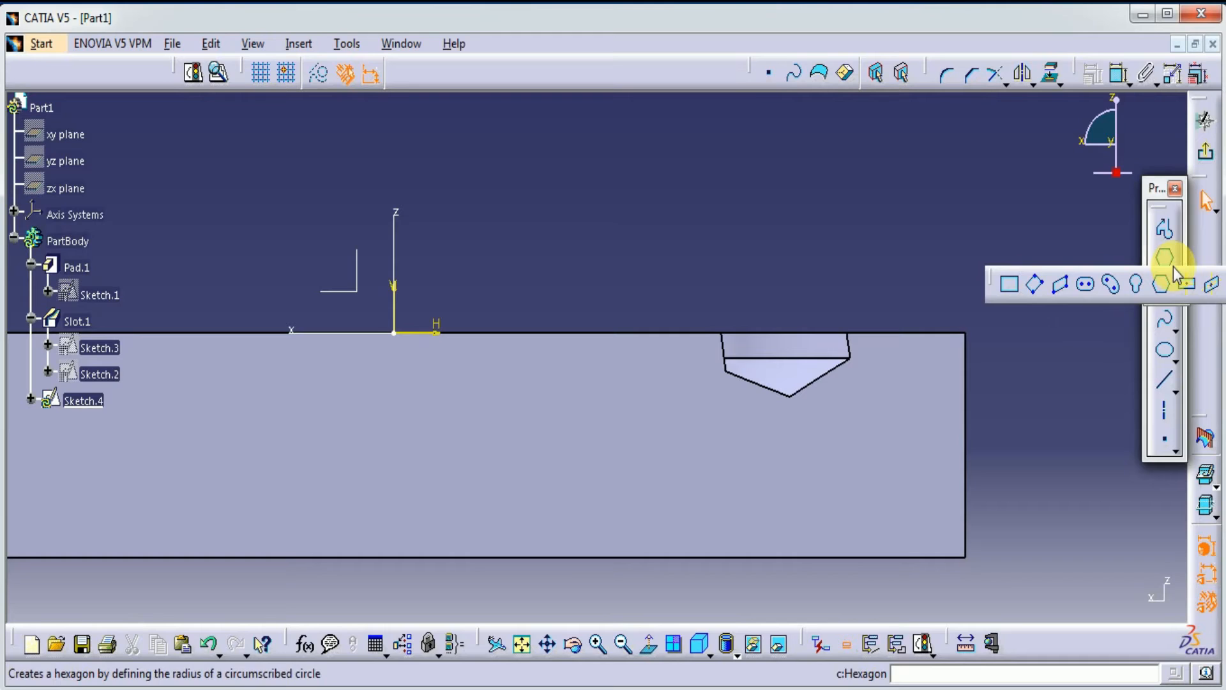
click(1088, 287)
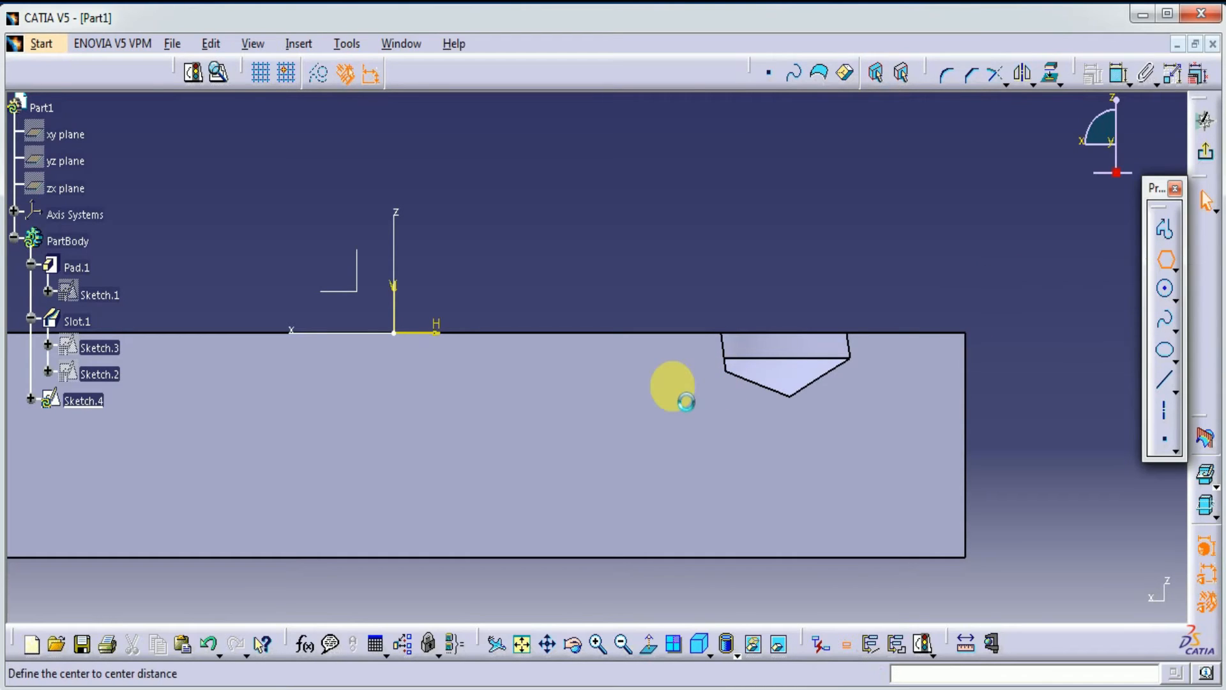
click(557, 353)
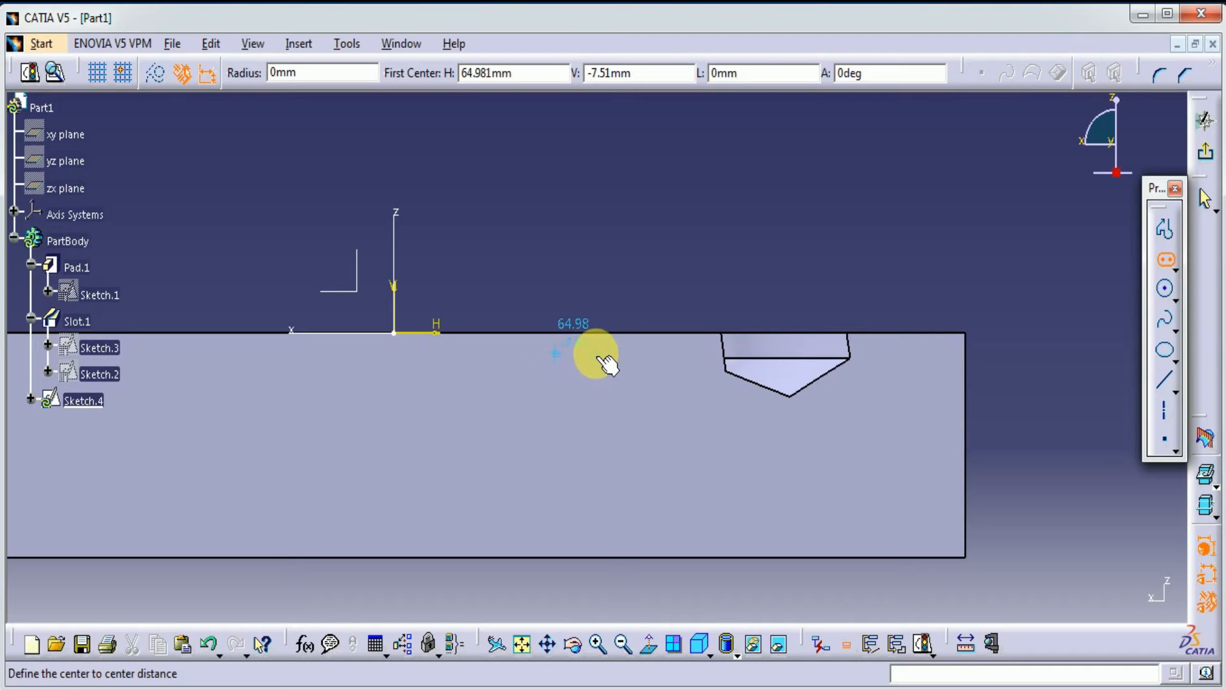
click(667, 360)
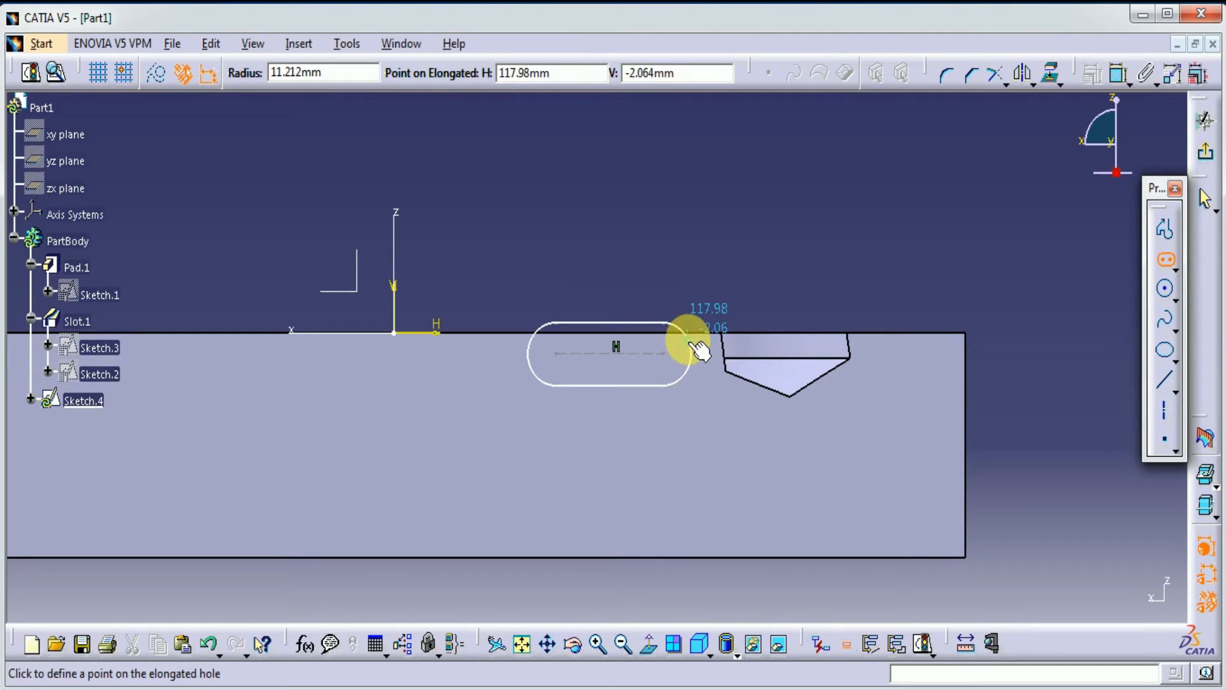
click(696, 347)
click(1206, 152)
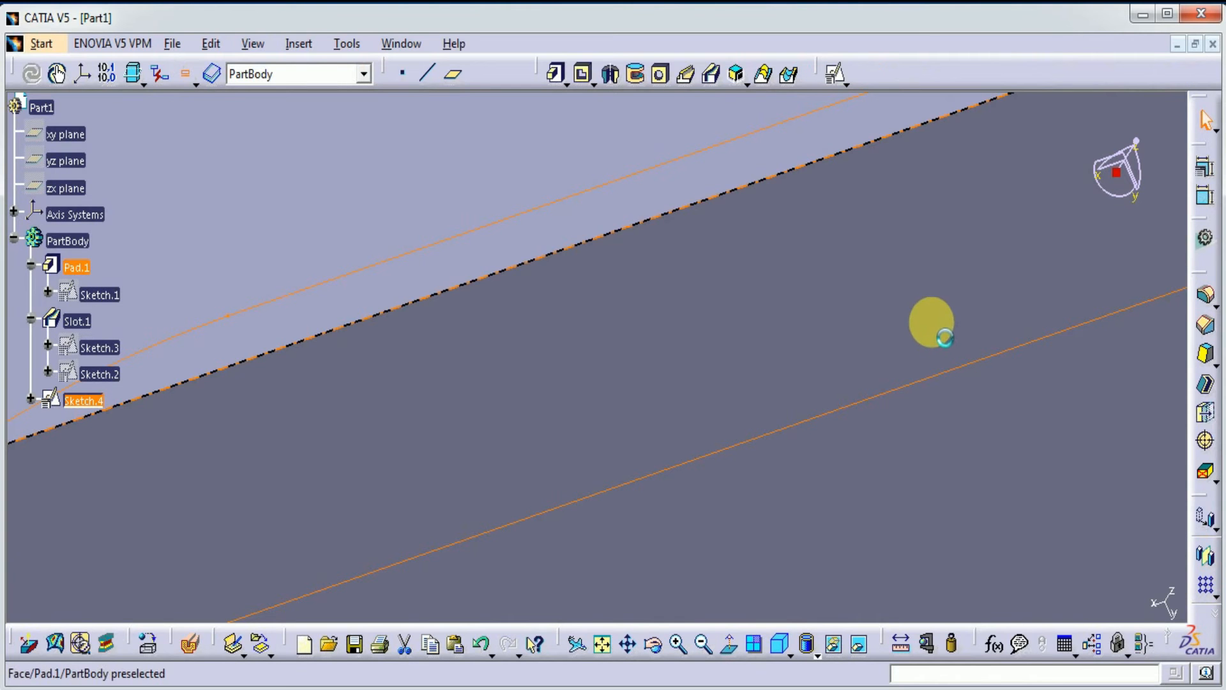
Set up a second slot with the elongated hole as profile and the hexagonal slot's adjacent edge as center curve, using Keep angle control.
mouse_move(904, 369)
middle_down()
mouse_move(911, 528)
mouse_move(822, 431)
mouse_move(826, 518)
middle_up()
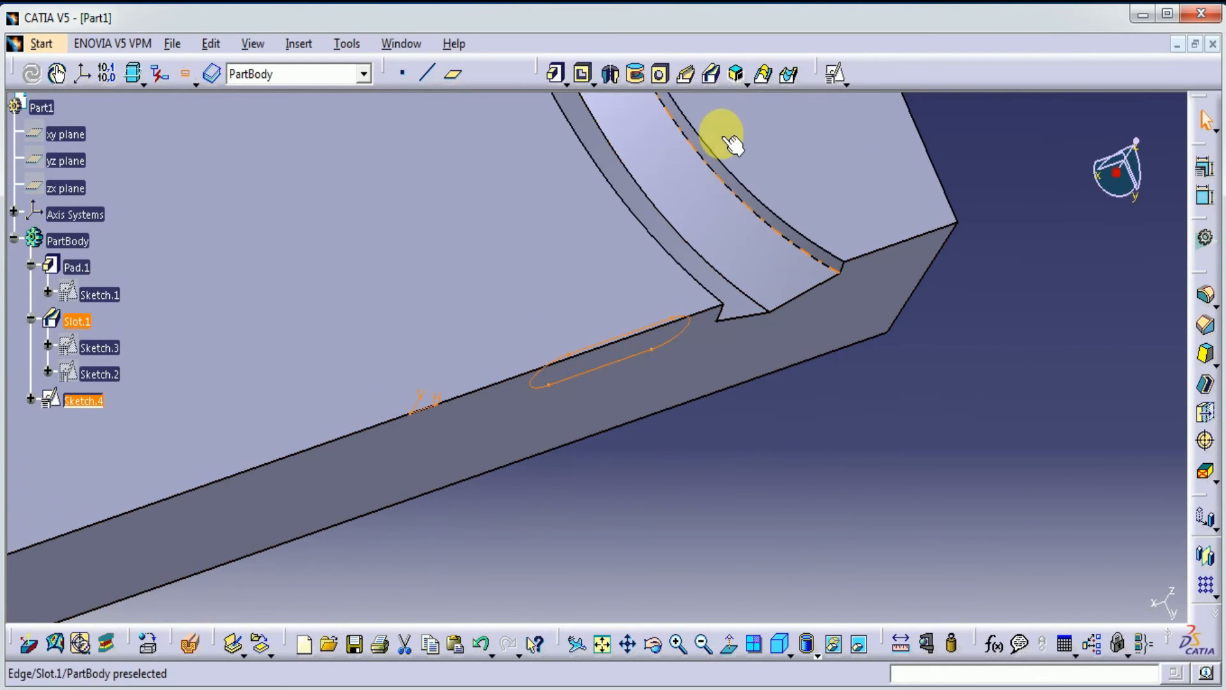
click(710, 75)
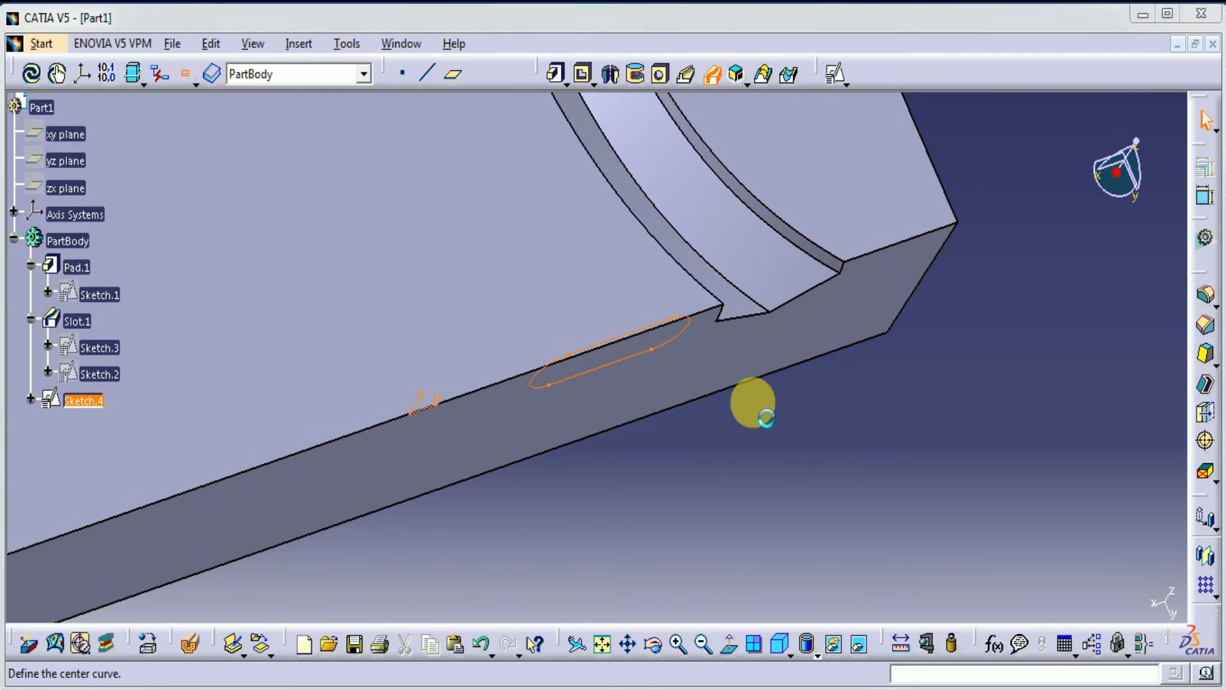
middle_drag(765, 440, 707, 515)
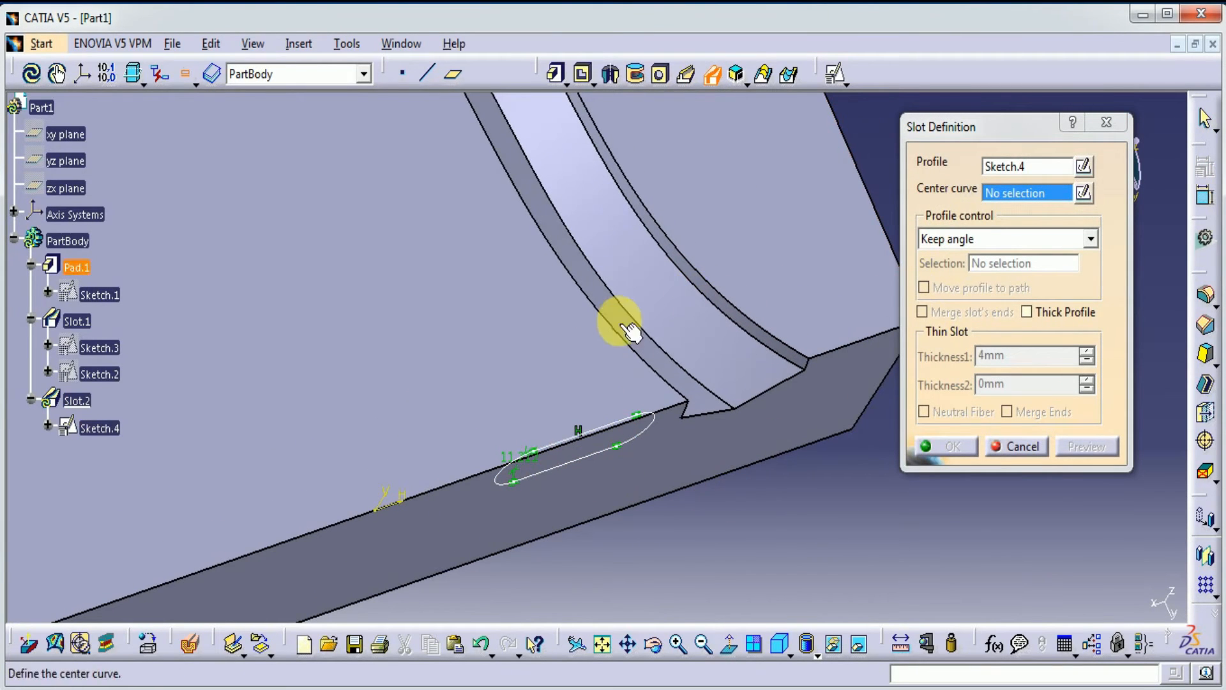
mouse_move(748, 468)
ctrl+middle_down()
mouse_move(764, 613)
mouse_move(753, 630)
ctrl+middle_up()
middle_drag(553, 470, 608, 589)
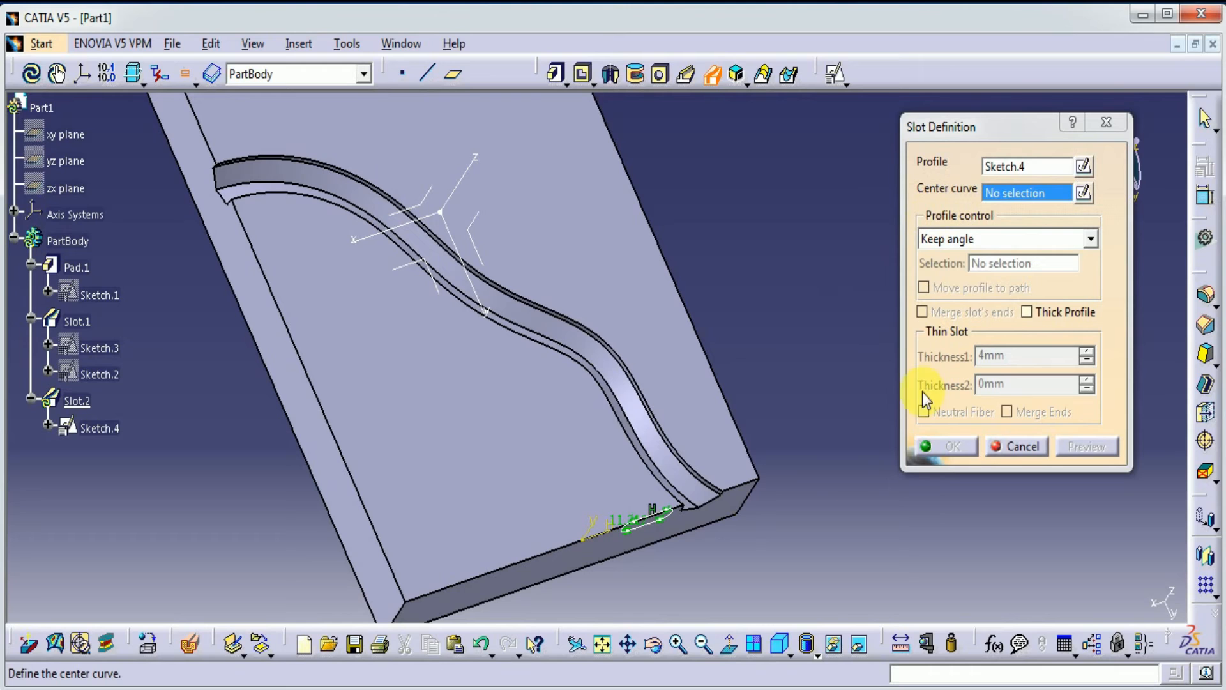
middle_drag(835, 528, 769, 489)
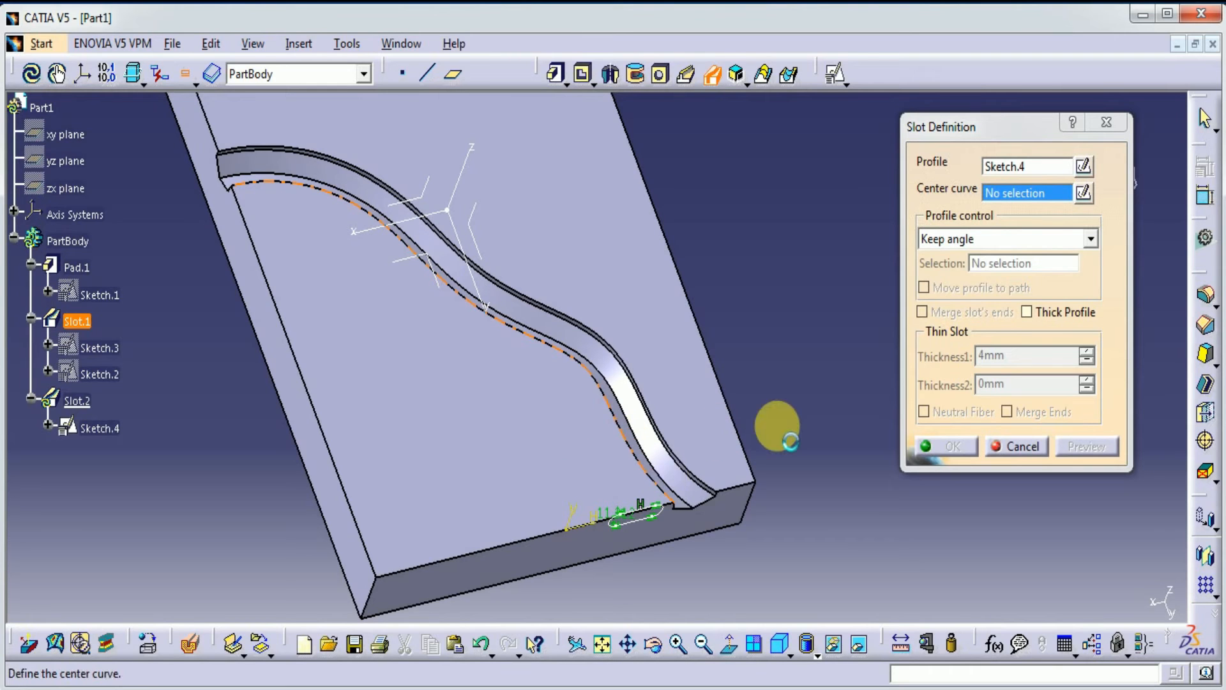
click(790, 440)
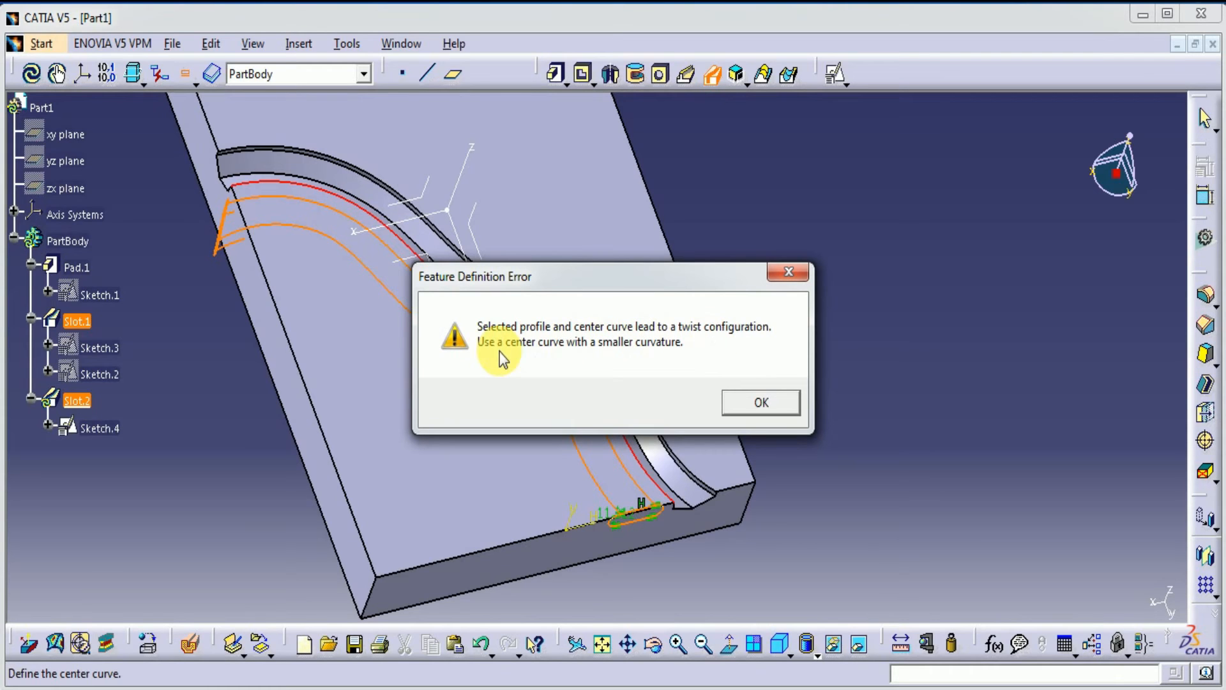
click(757, 403)
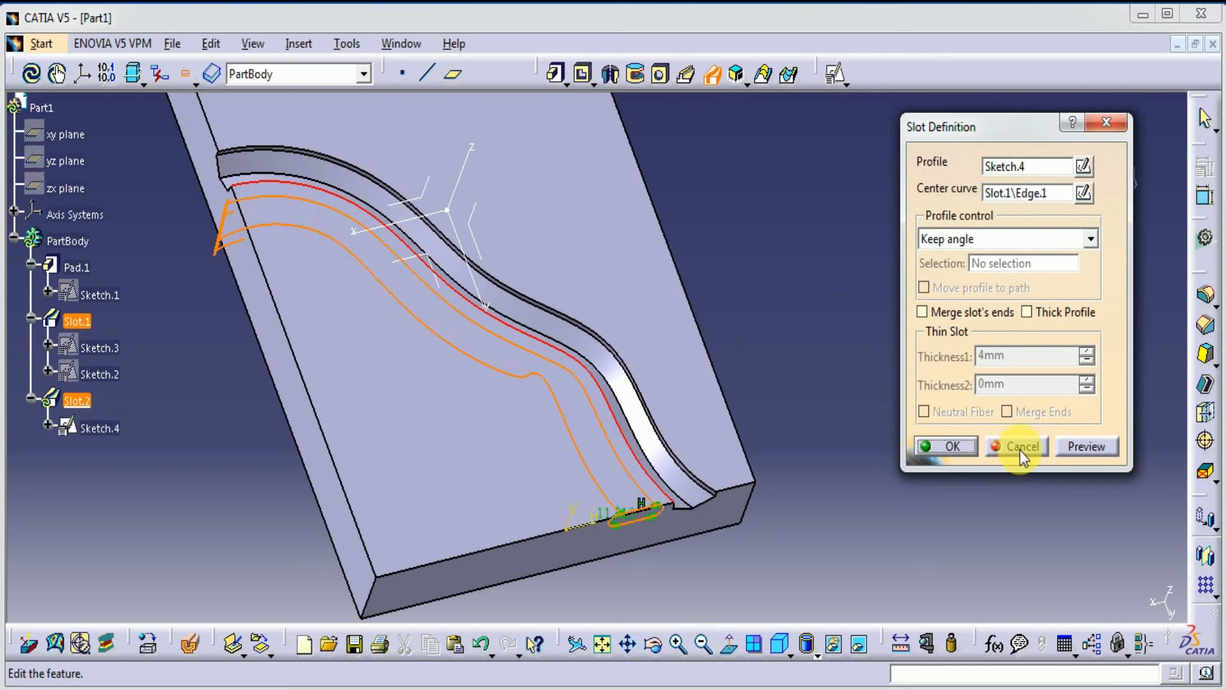
Edit the slot's profile sketch to shorten the elongated hole by moving its far arc center toward the other center, and exit the sketch.
click(1083, 167)
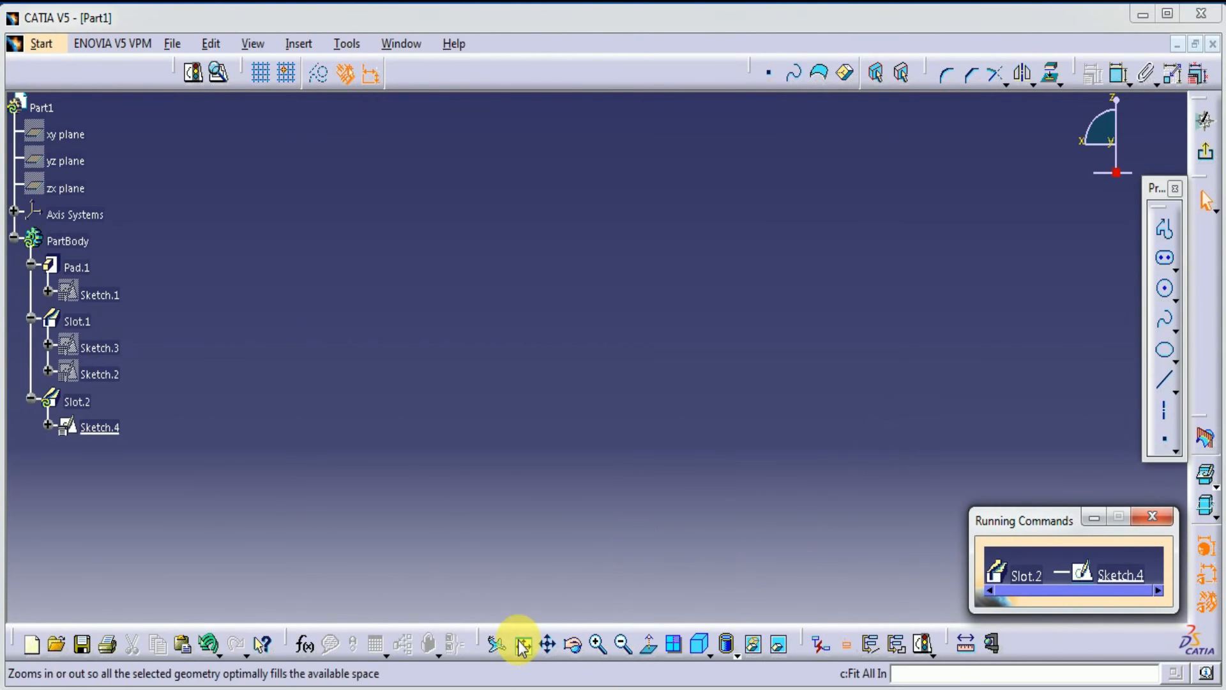
click(522, 645)
middle_drag(643, 283, 643, 181)
mouse_move(815, 327)
middle_down()
mouse_move(742, 364)
mouse_move(669, 337)
middle_up()
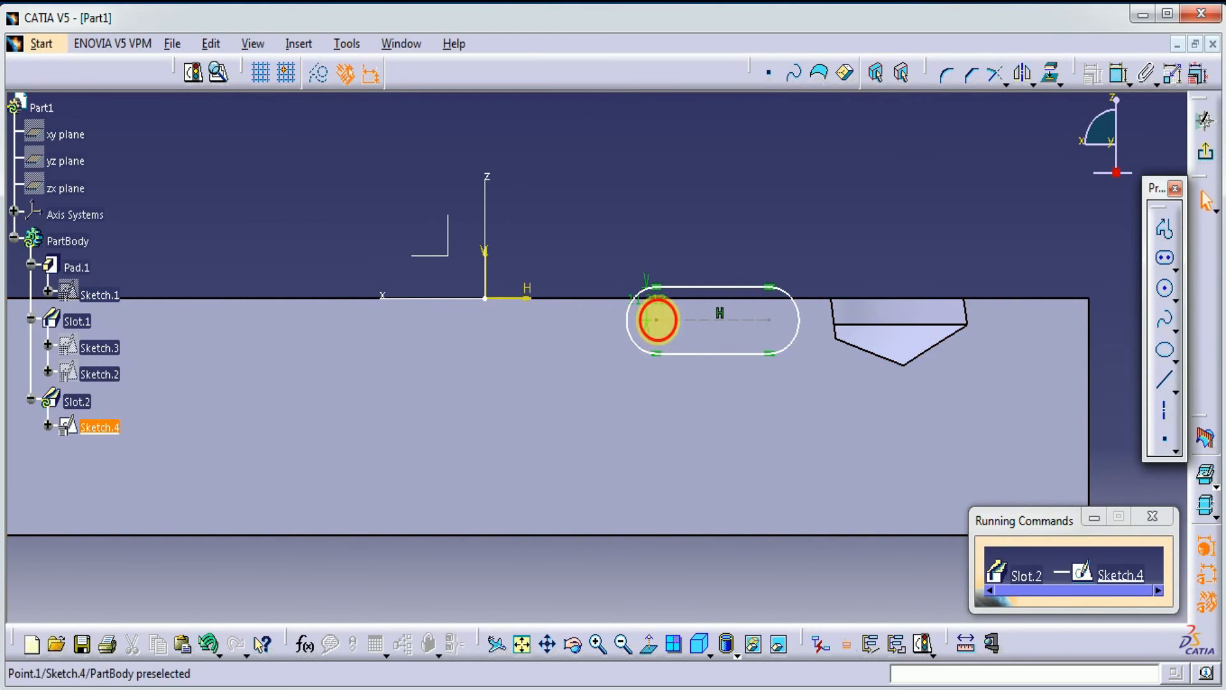
mouse_move(665, 319)
mouse_down()
mouse_move(732, 336)
mouse_move(751, 314)
mouse_up()
click(1200, 156)
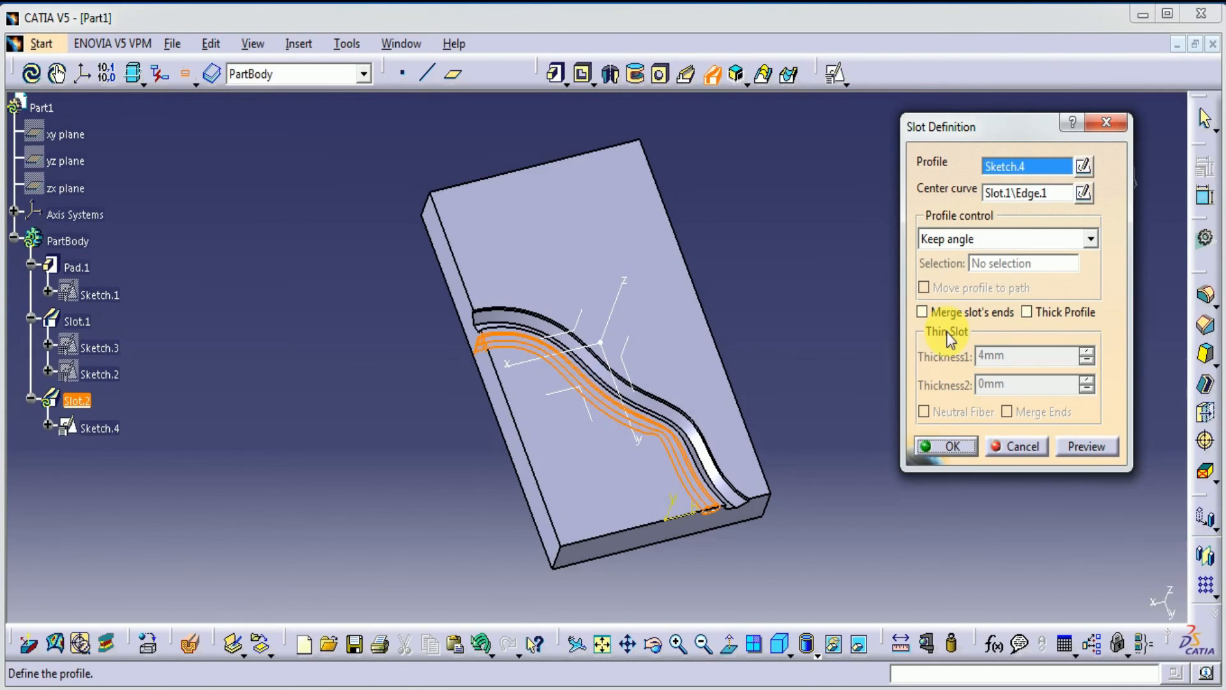
Turn on Merge slot's ends, preview the second slot and create it.
click(929, 313)
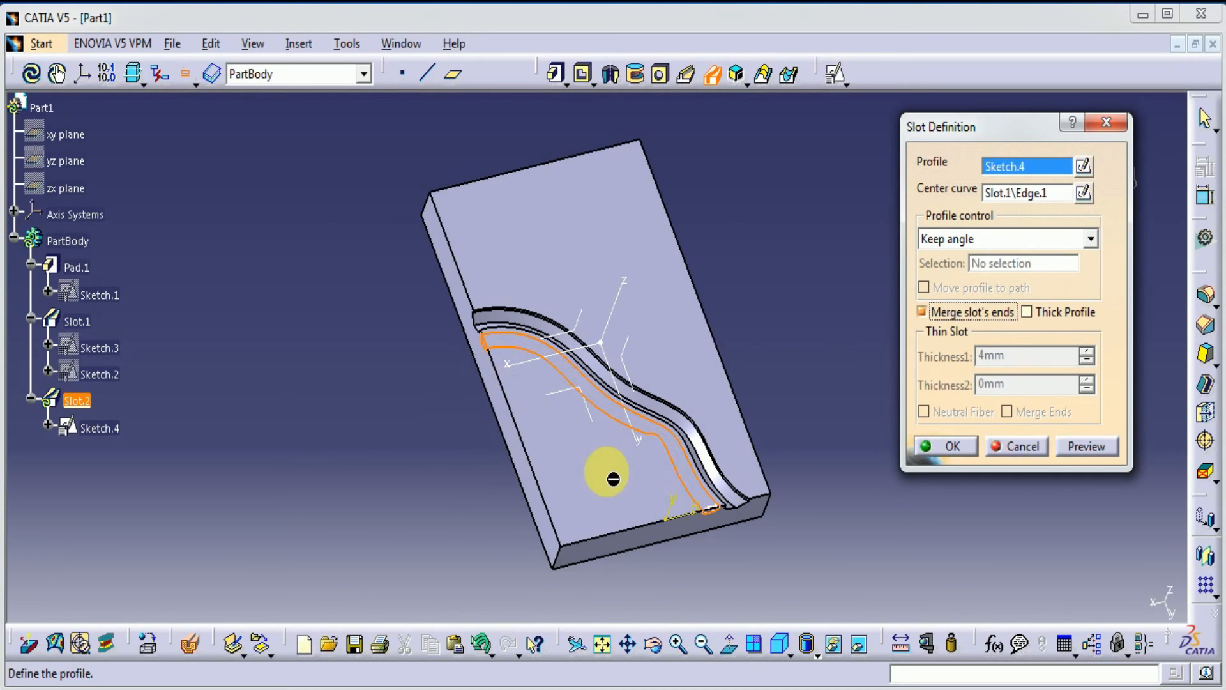
click(1085, 447)
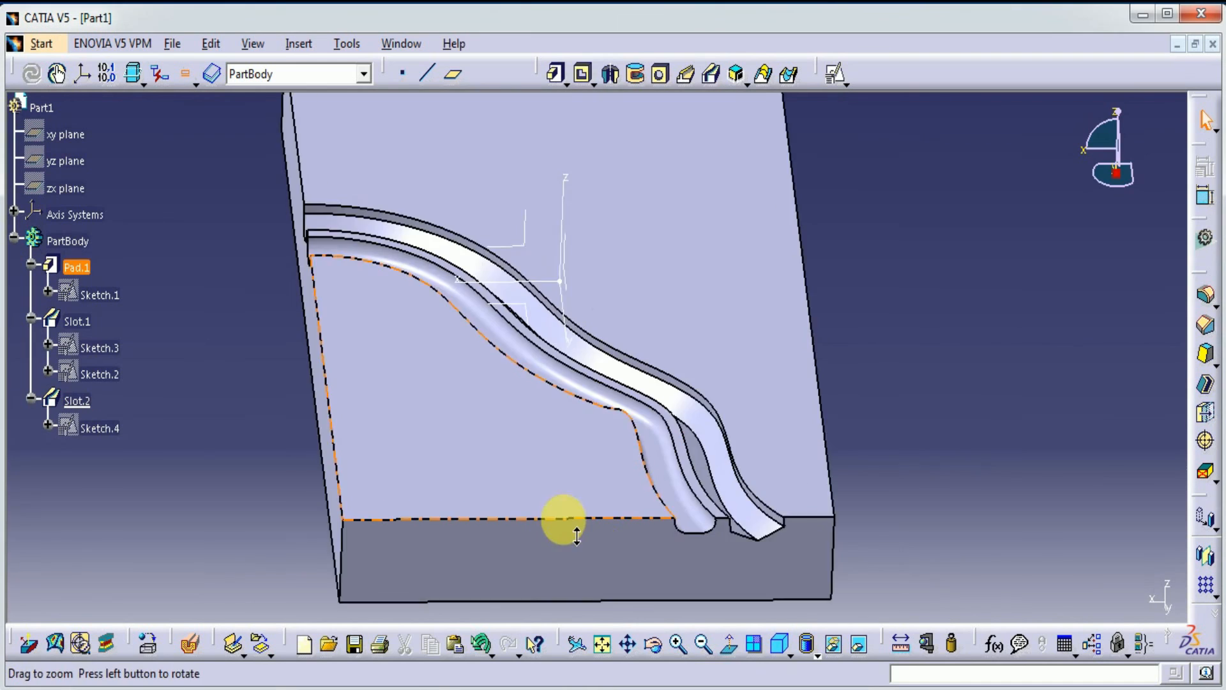
middle_drag(567, 520, 676, 624)
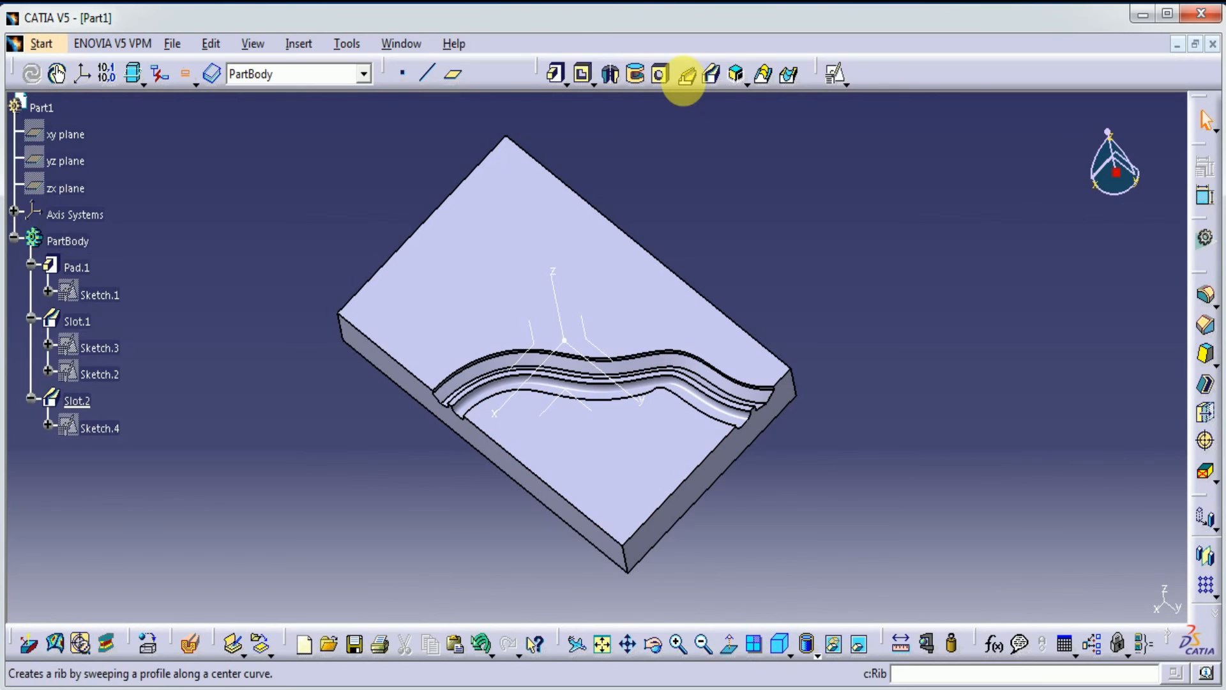
click(683, 82)
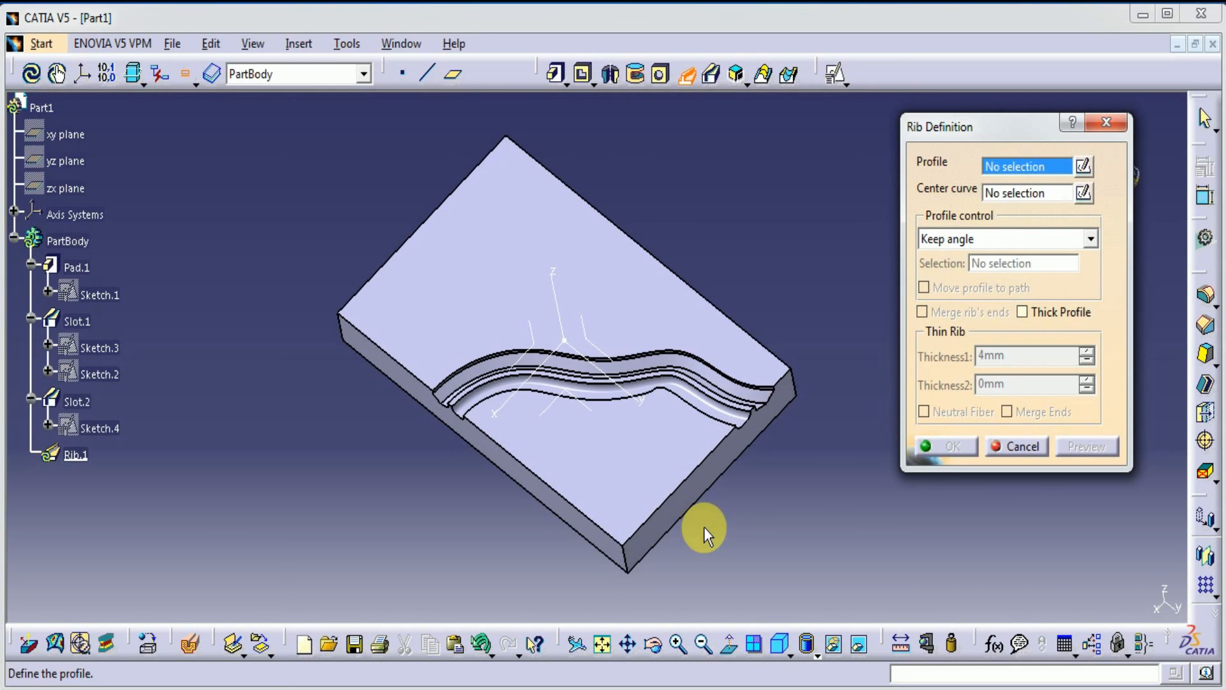
key(Escape)
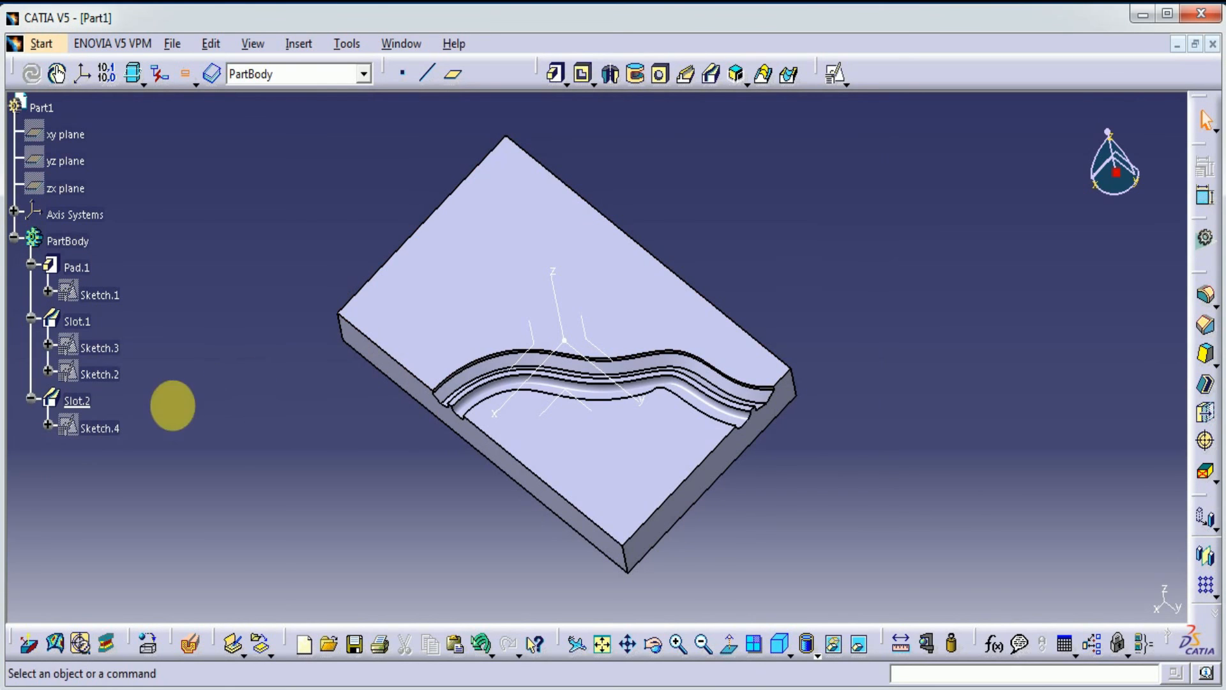
click(709, 76)
click(1015, 449)
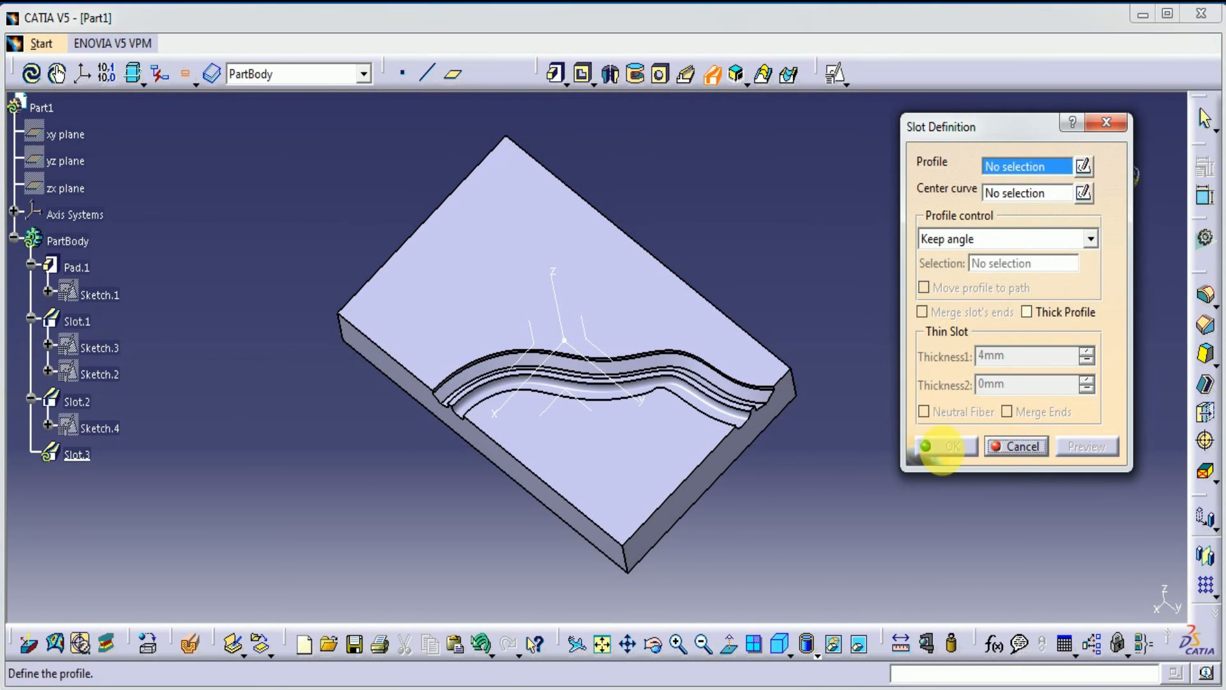